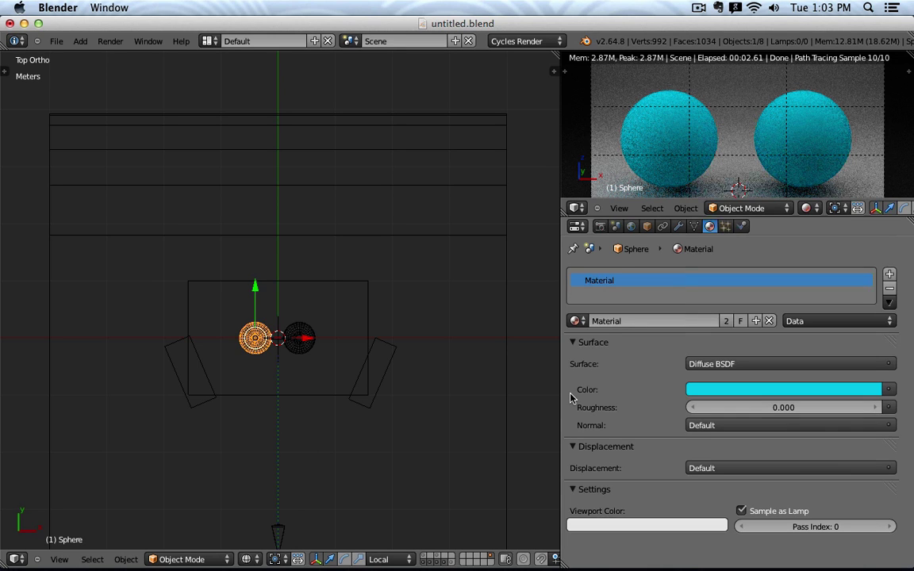
Make the selected sphere's material a single-user copy and show its nodes in a Node Editor split off below the top view
click(726, 321)
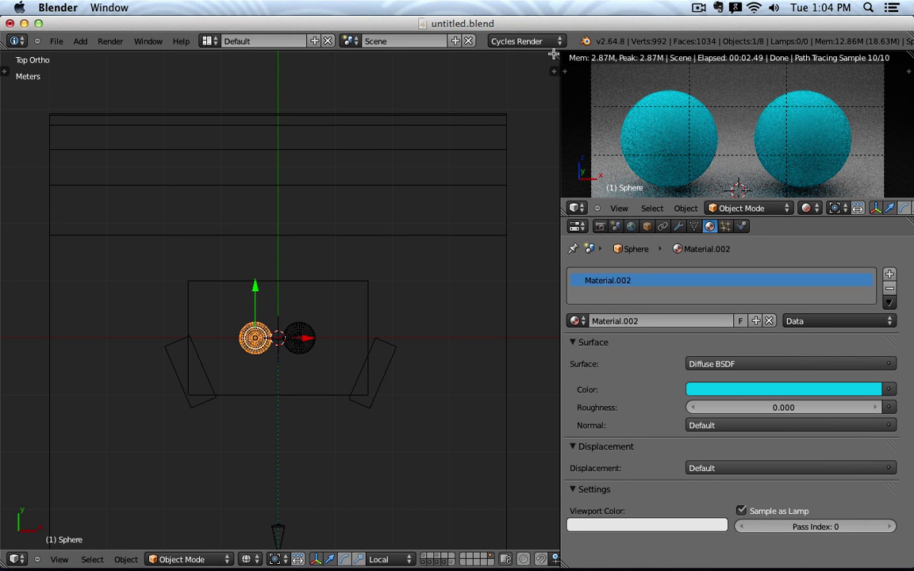
drag(555, 53, 535, 218)
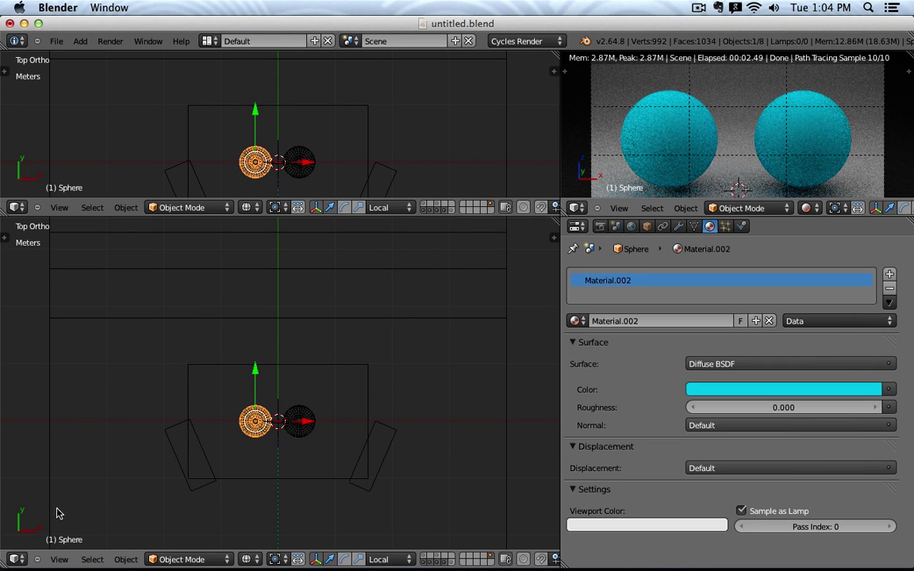
click(16, 559)
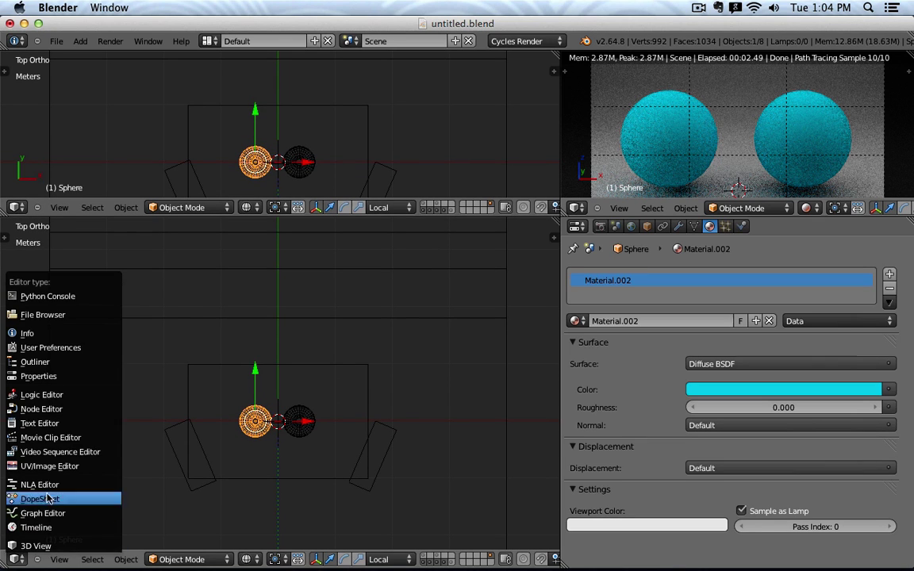
click(72, 412)
scroll(262, 368, up, 5)
key(n)
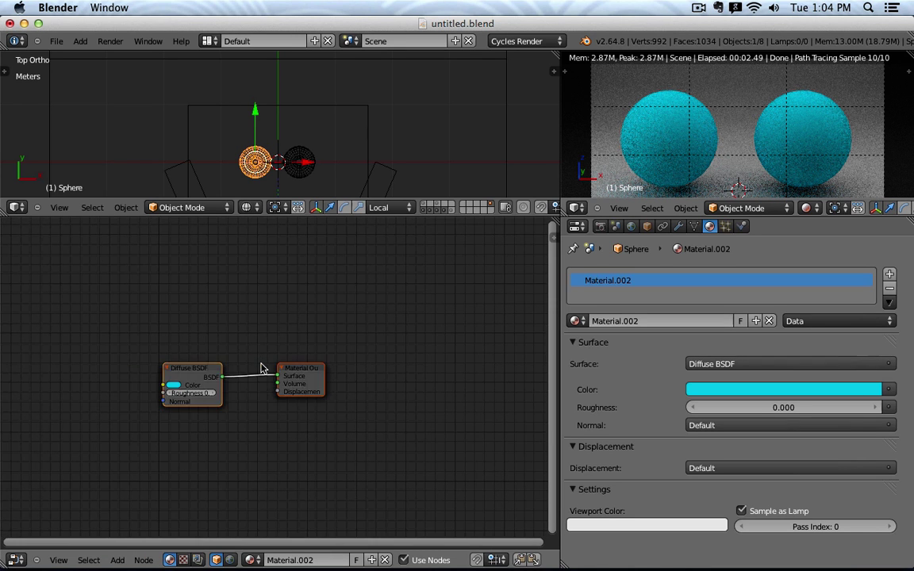
scroll(270, 368, up, 5)
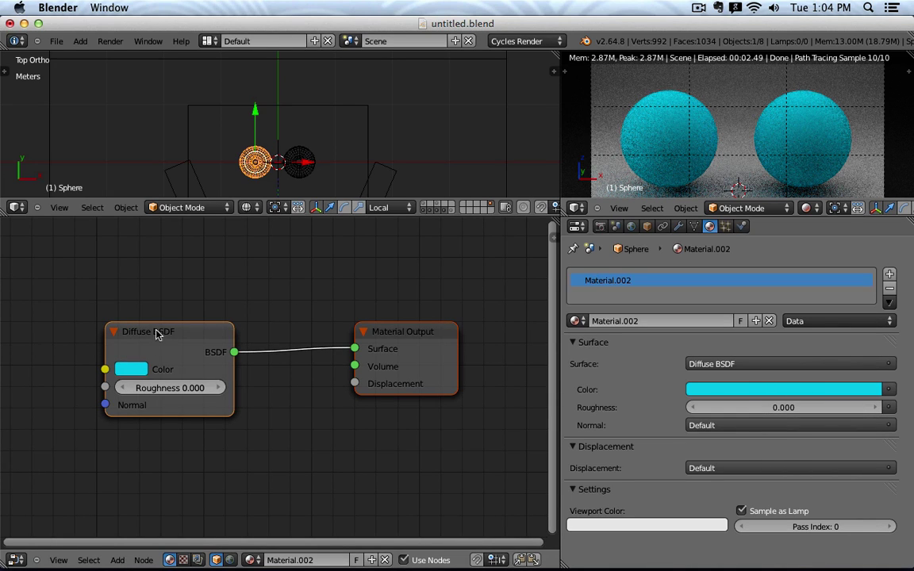
Spread the Diffuse BSDF and Material Output nodes further apart, keeping the BSDF output linked to Surface
drag(147, 333, 109, 298)
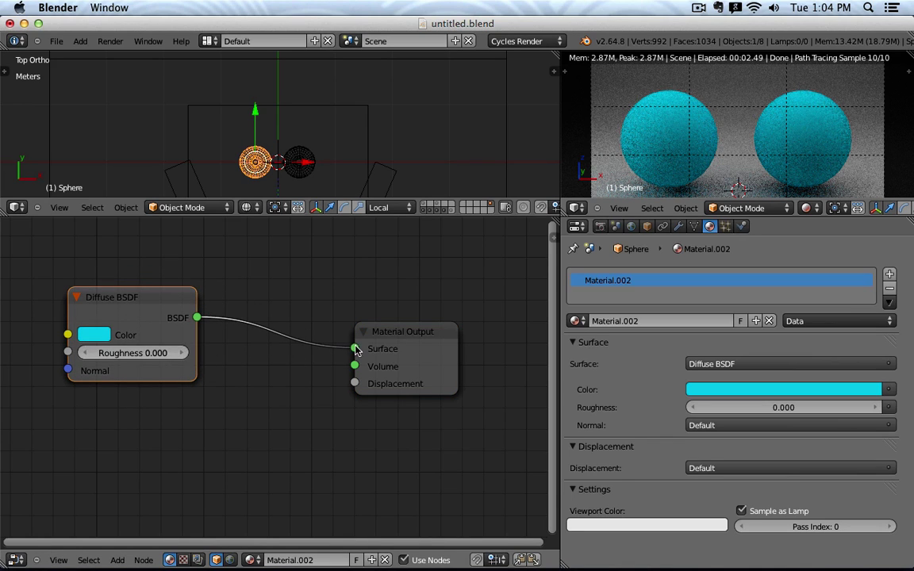
drag(198, 318, 288, 383)
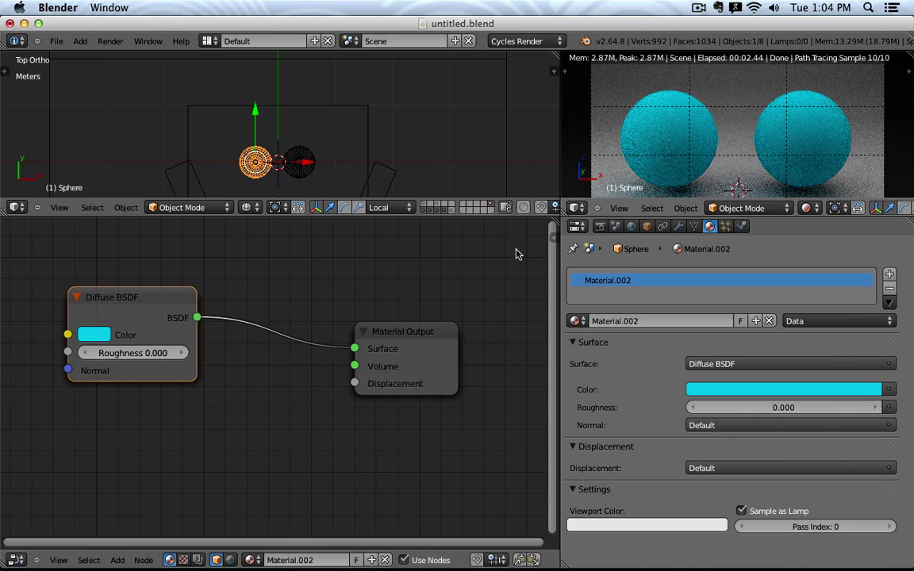
drag(396, 342, 472, 313)
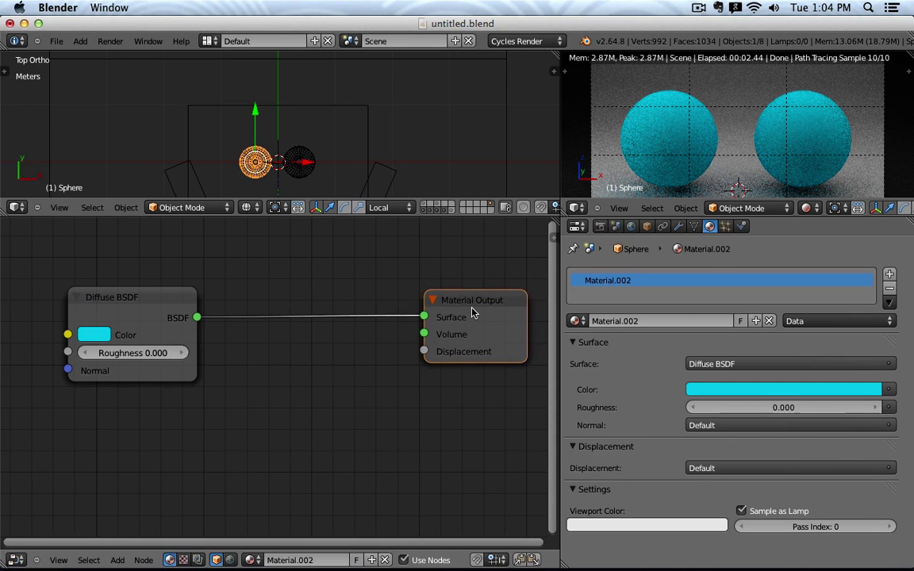
Change the material's surface shader to Glossy BSDF and move its node away from the Material Output
click(692, 364)
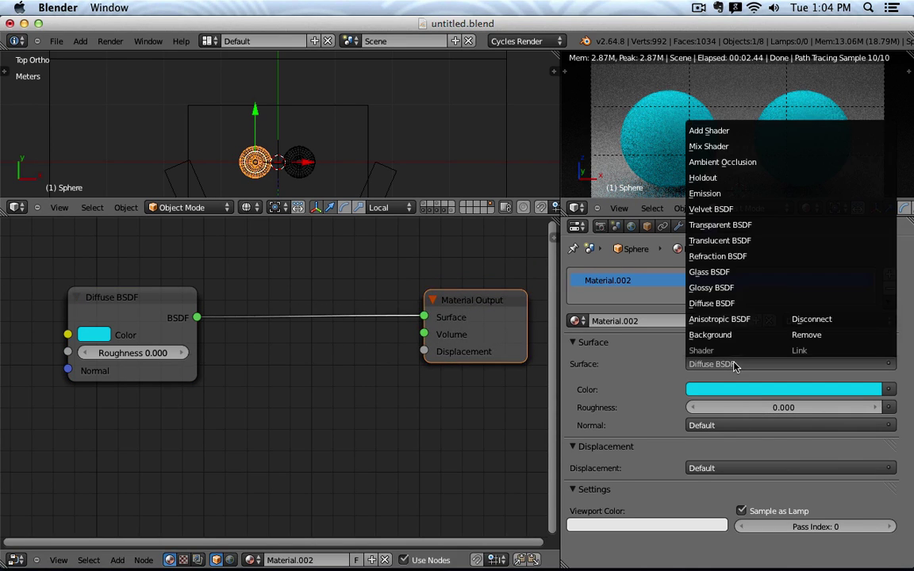
click(738, 288)
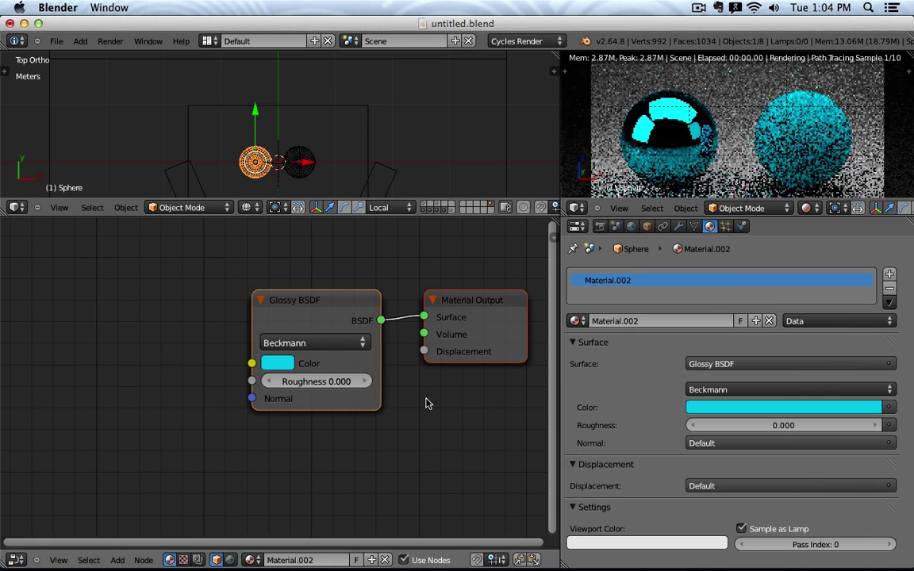
drag(315, 306, 164, 286)
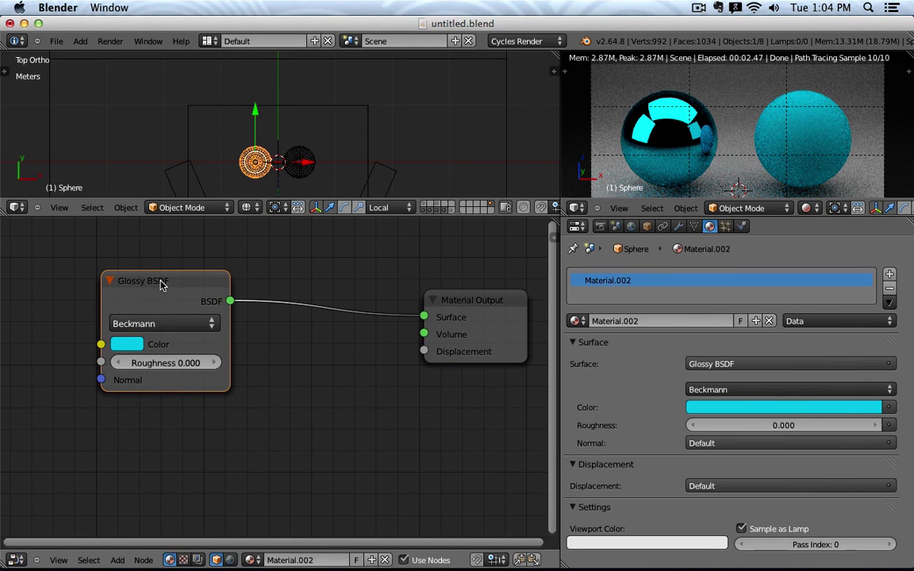
Lower the Glossy BSDF color's brightness to black and raise it again to a bright cyan
click(127, 348)
scroll(226, 156, down, 5)
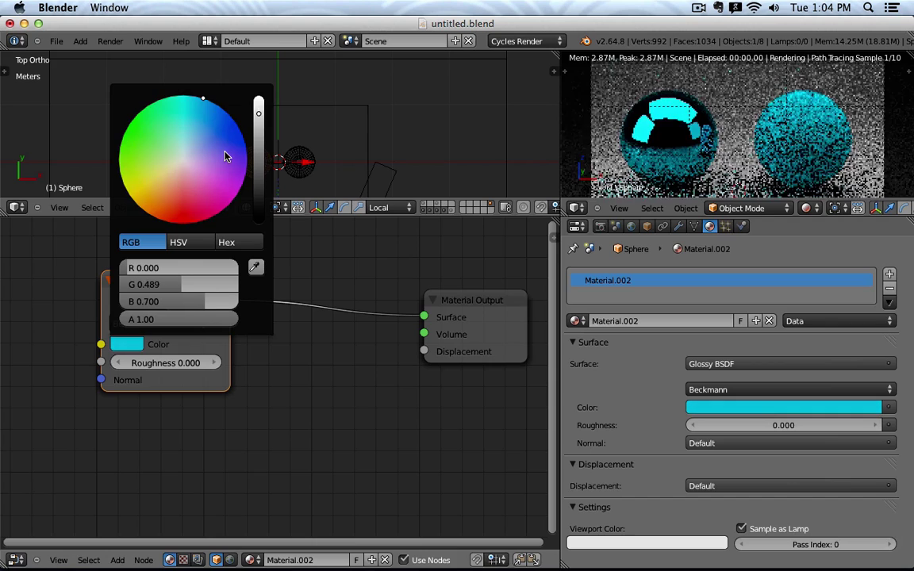
scroll(225, 156, down, 7)
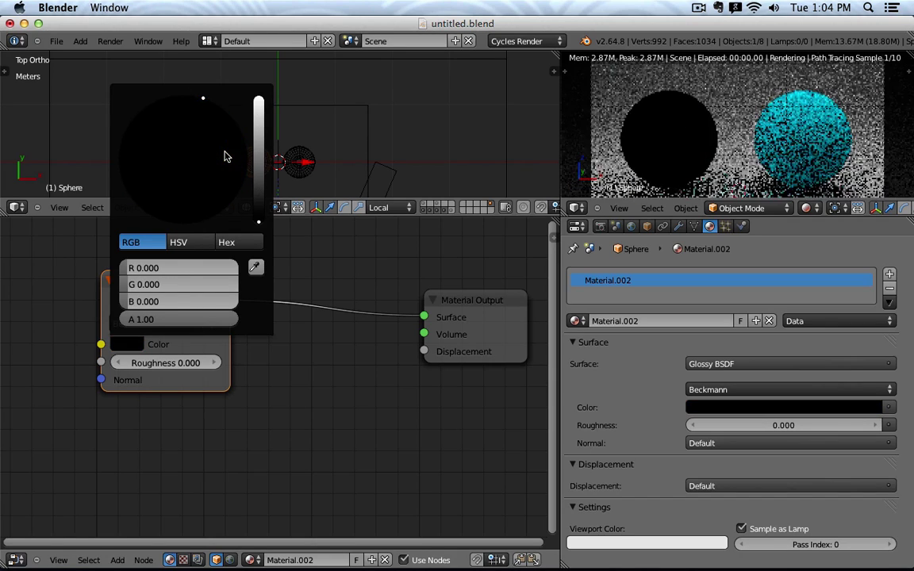
scroll(225, 156, up, 1)
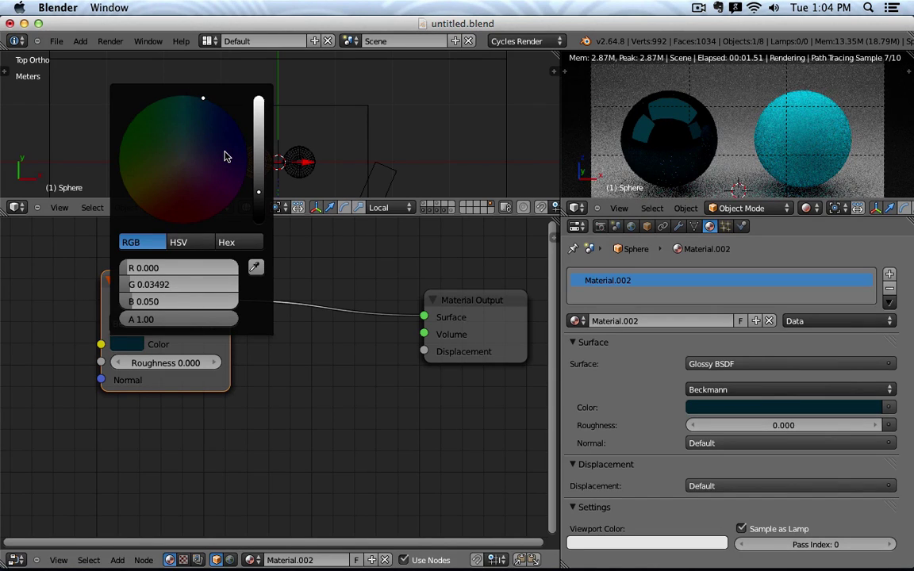
drag(258, 192, 259, 98)
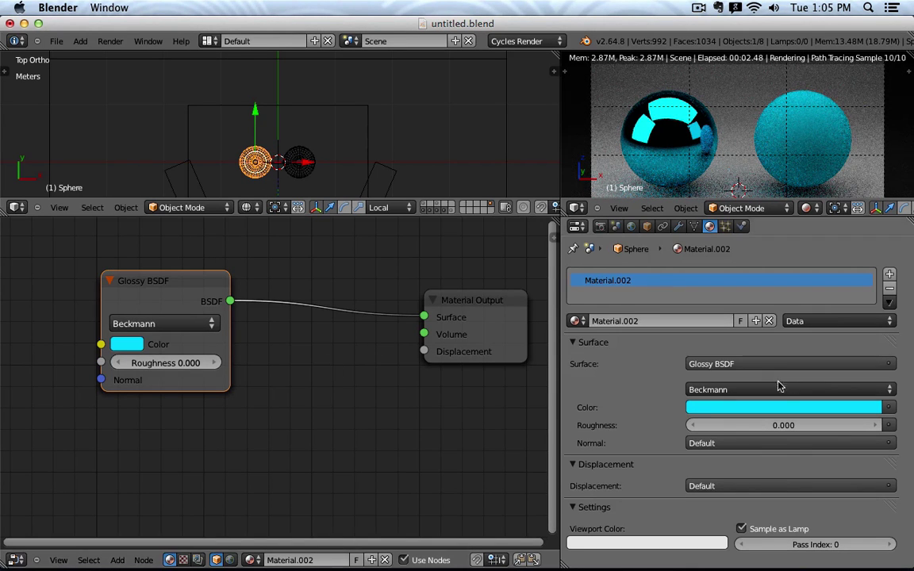
Set the surface shader back to Diffuse BSDF and move its node well away from the Material Output
click(754, 364)
click(746, 310)
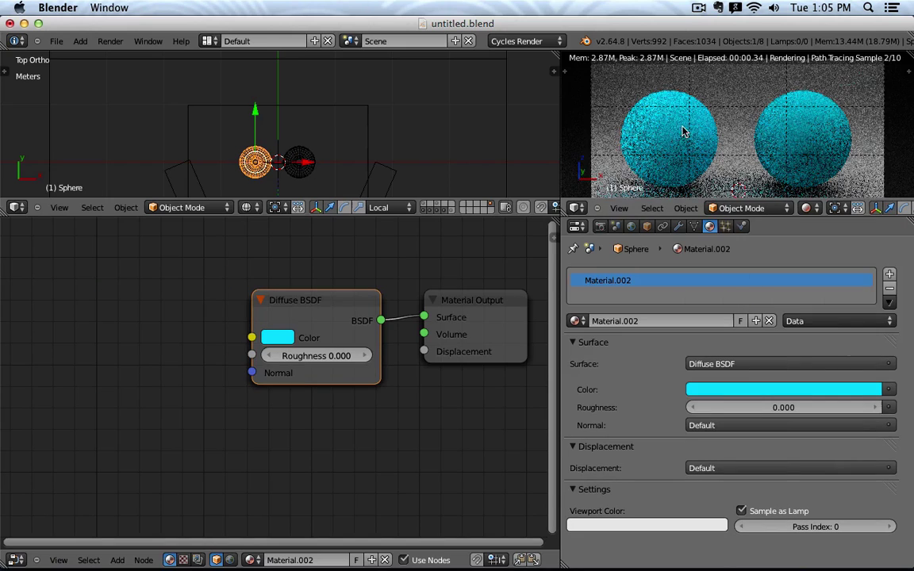
drag(305, 302, 120, 286)
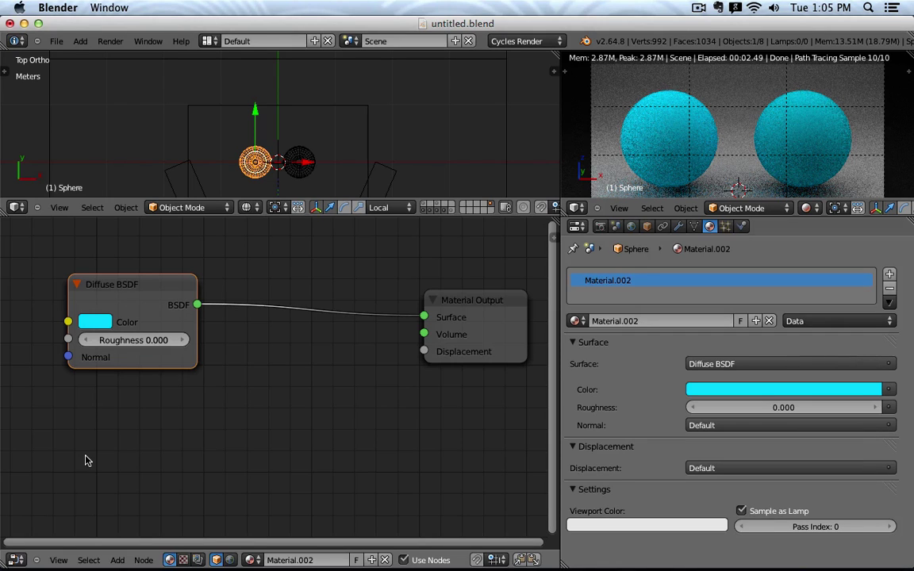
Add a Glossy BSDF shader node and place it directly below the Diffuse BSDF node
key(shift+a)
mouse_move(77, 429)
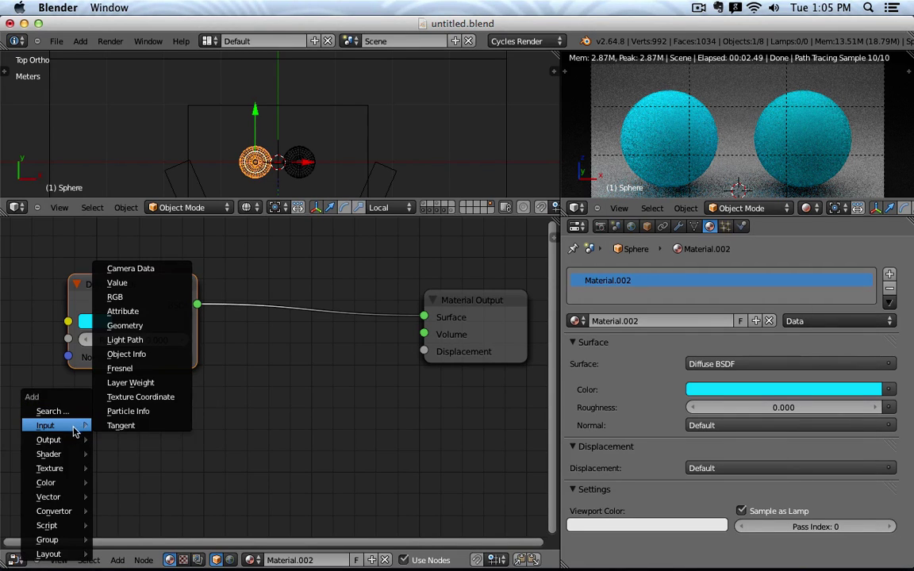
mouse_move(70, 452)
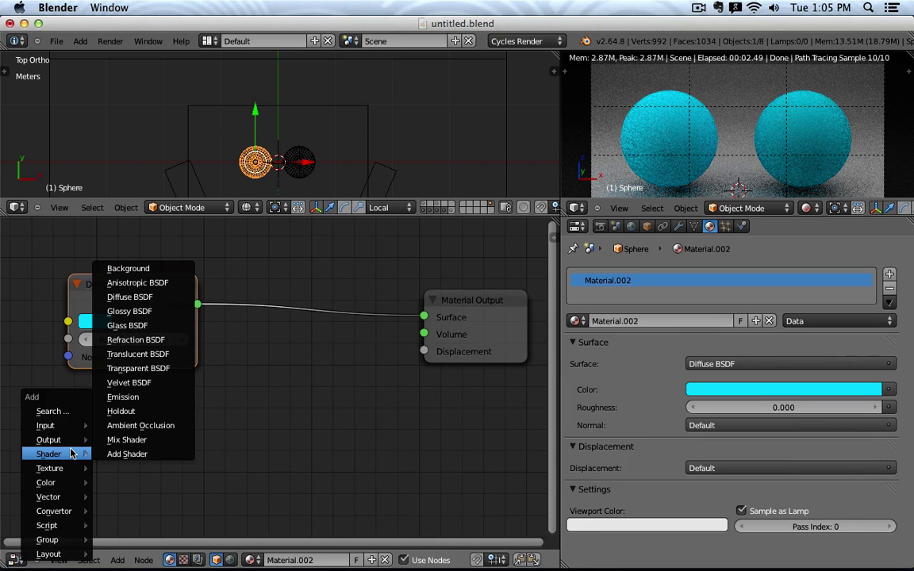
click(158, 312)
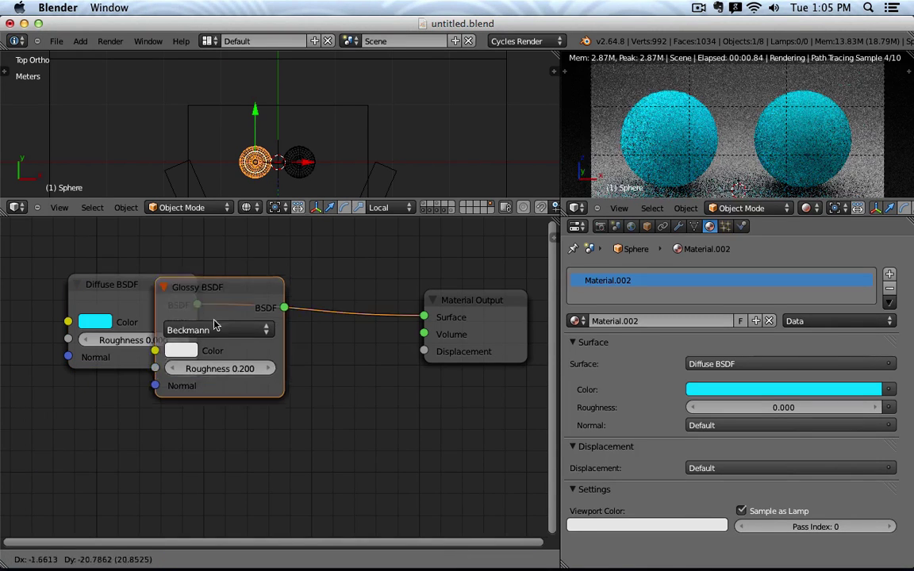
click(135, 395)
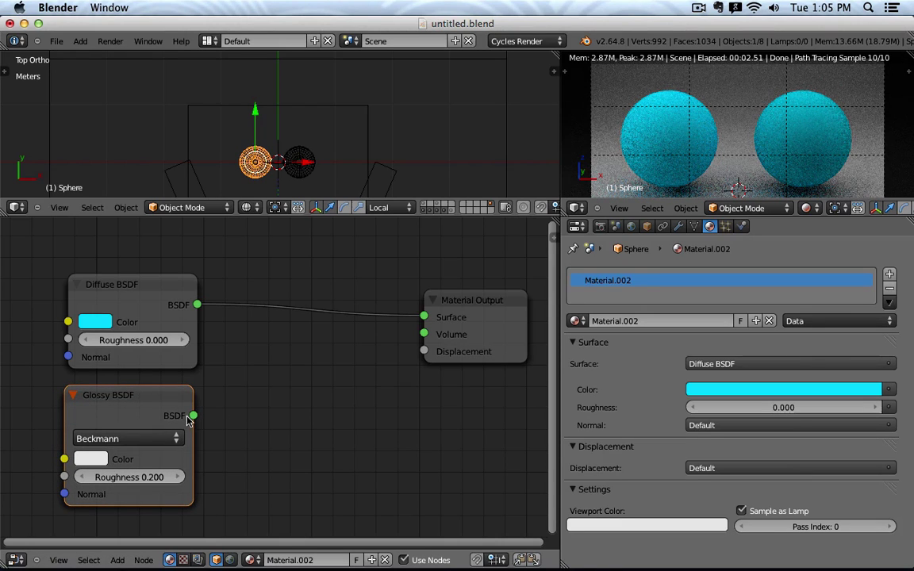
Try the Glossy BSDF in the Material Output's Surface input, and restore the Diffuse BSDF as its only link
drag(192, 415, 424, 317)
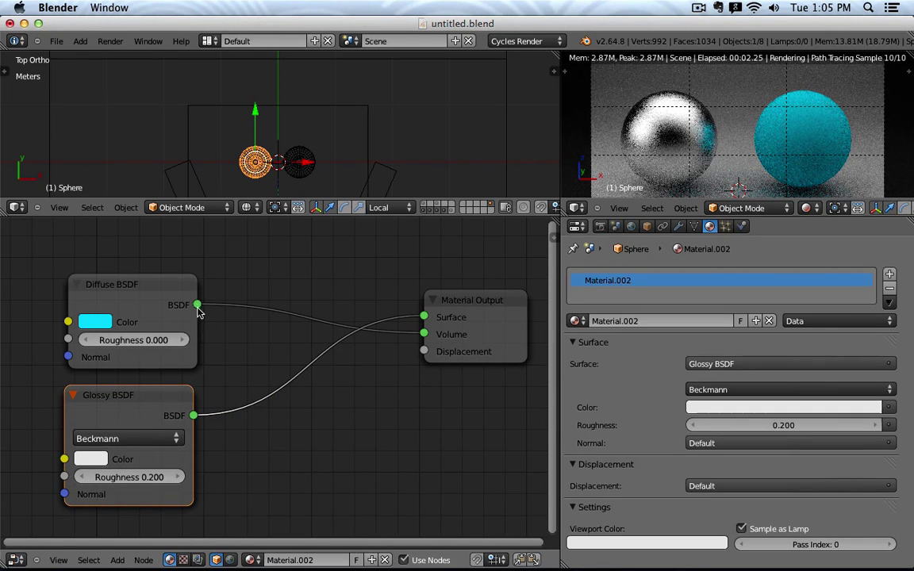
drag(197, 305, 424, 317)
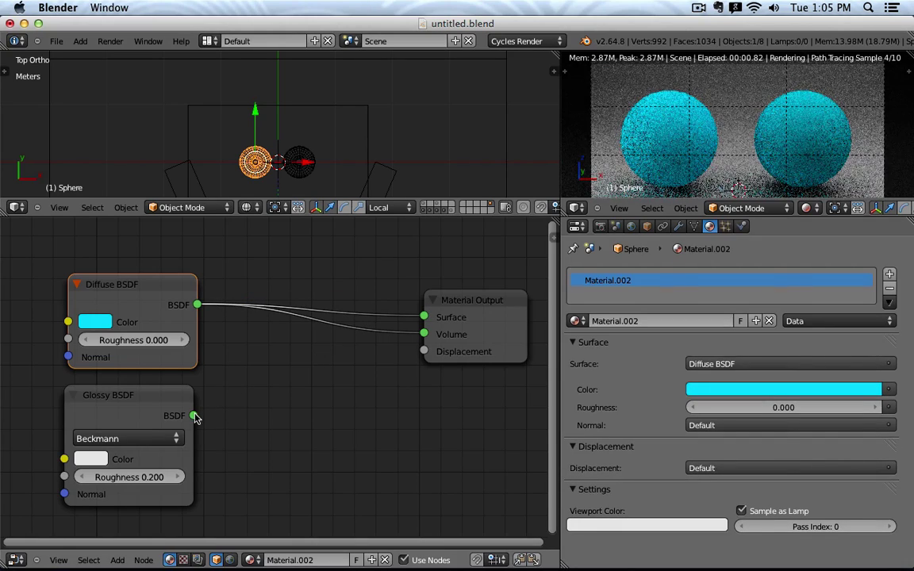
drag(193, 415, 389, 334)
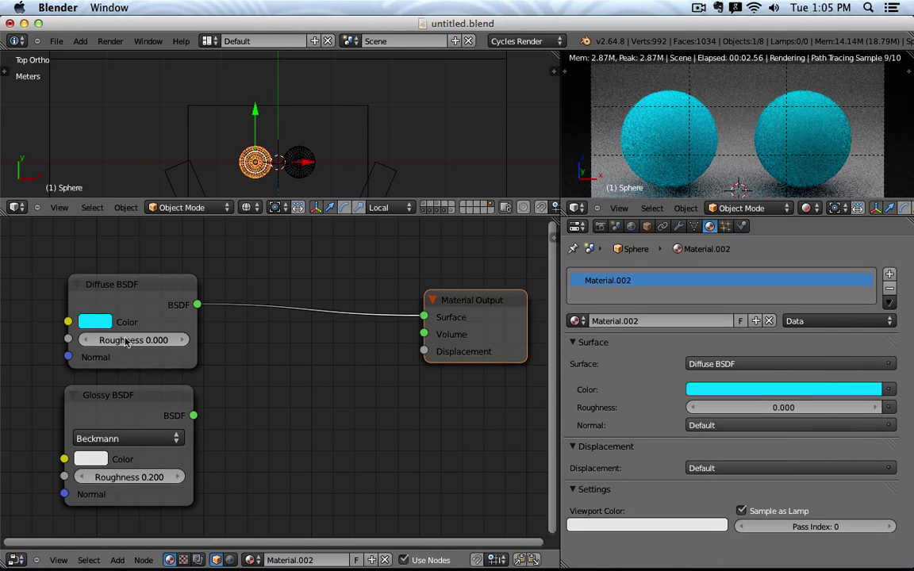
Add a Mix Shader node and place it between the two BSDF nodes and the Material Output
key(shift+a)
mouse_move(260, 354)
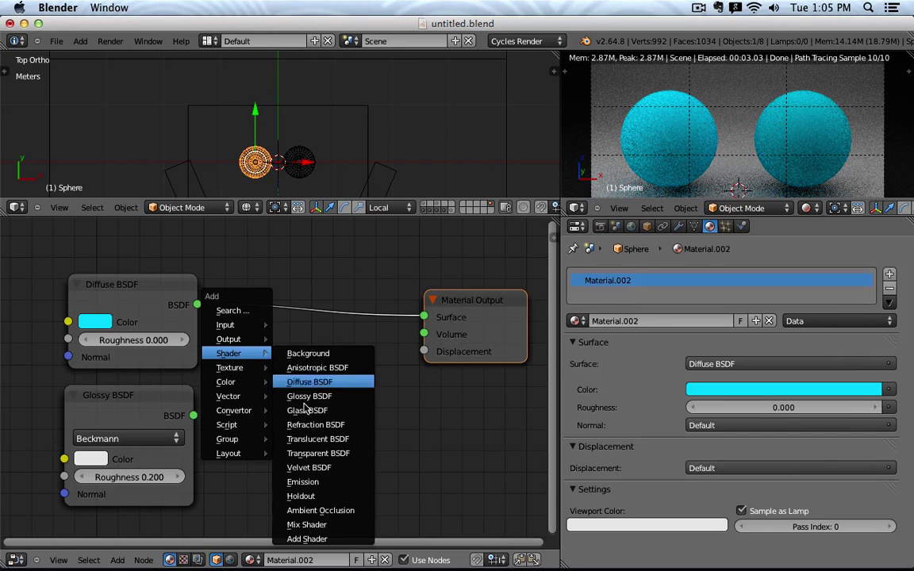
click(319, 526)
click(307, 333)
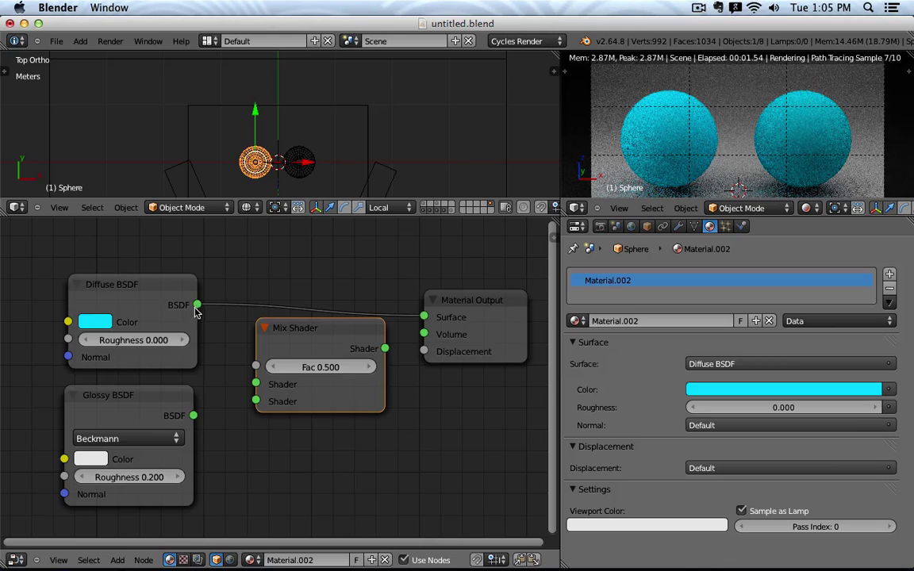
Link Diffuse BSDF to the Mix Shader's first shader input, Glossy BSDF to its second, and the mix to the Material Output's Surface
drag(196, 308, 256, 384)
drag(193, 415, 255, 403)
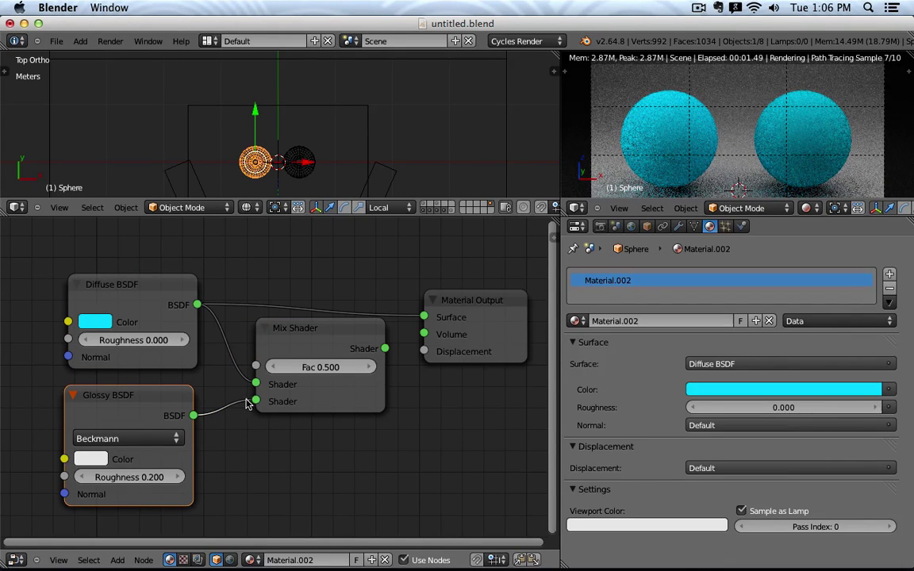
drag(385, 348, 424, 317)
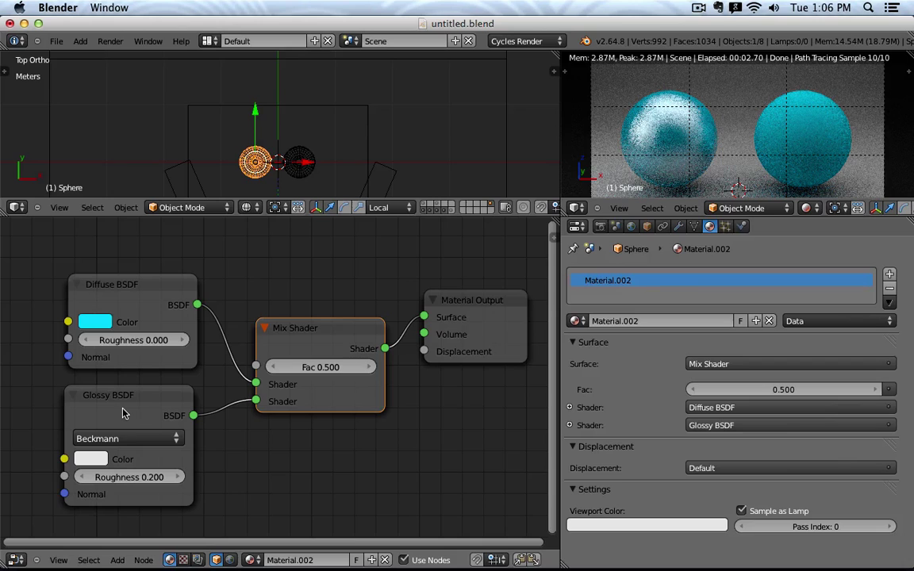
Set the Glossy BSDF node's roughness to 0
click(123, 477)
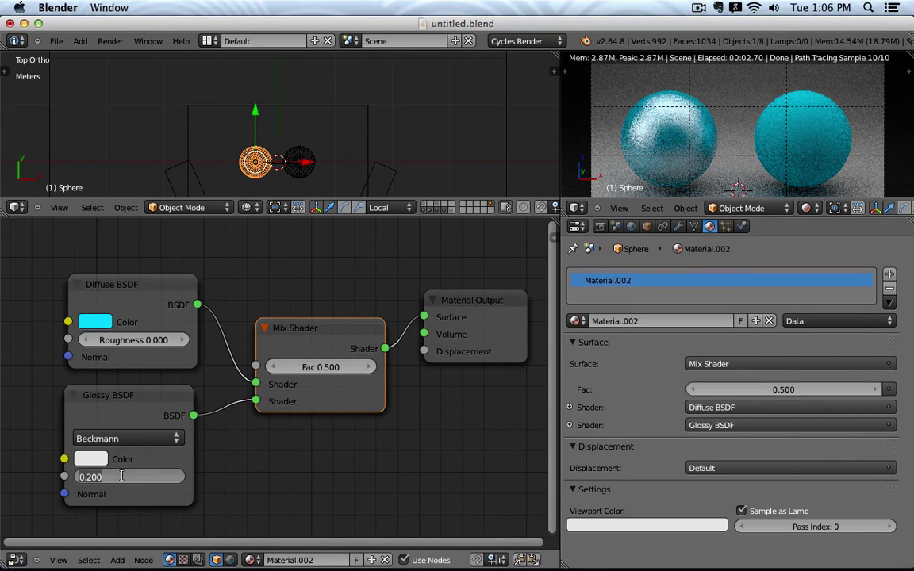
text(0)
key(Return)
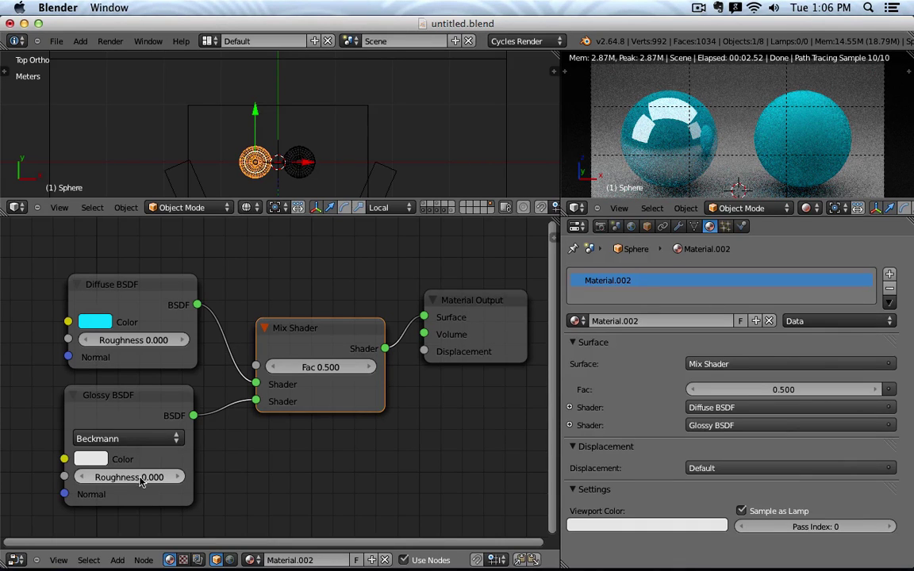
Try the Mix Shader's factor at 0 and at 1, and undo the last factor change
drag(325, 376, 270, 375)
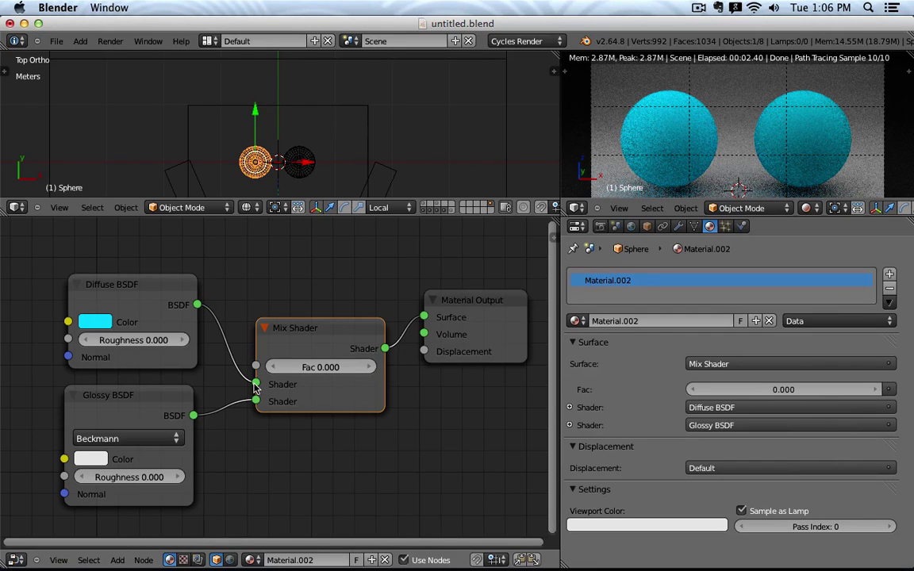
drag(275, 368, 341, 367)
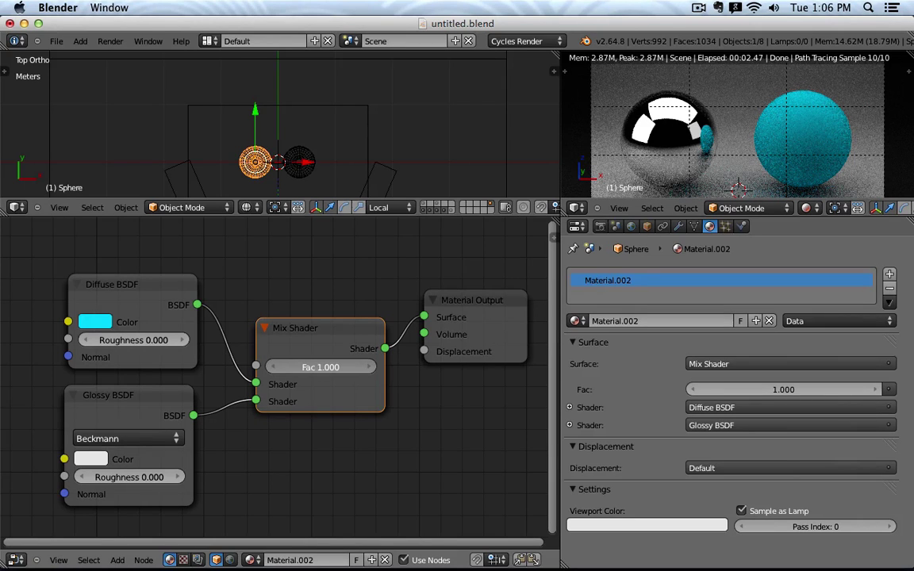
key(ctrl+z)
Set the Mix Shader's factor to 0.1
click(326, 366)
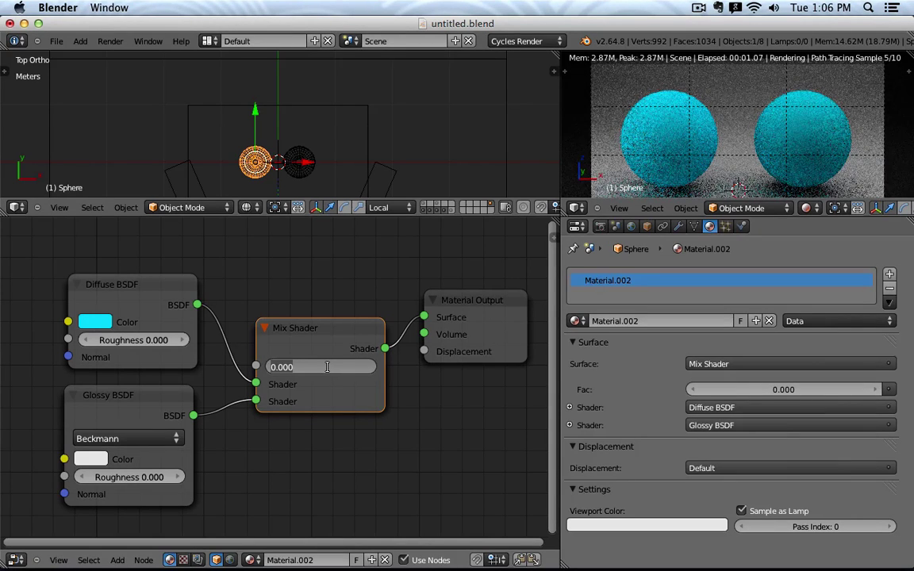
text(1)
key(Return)
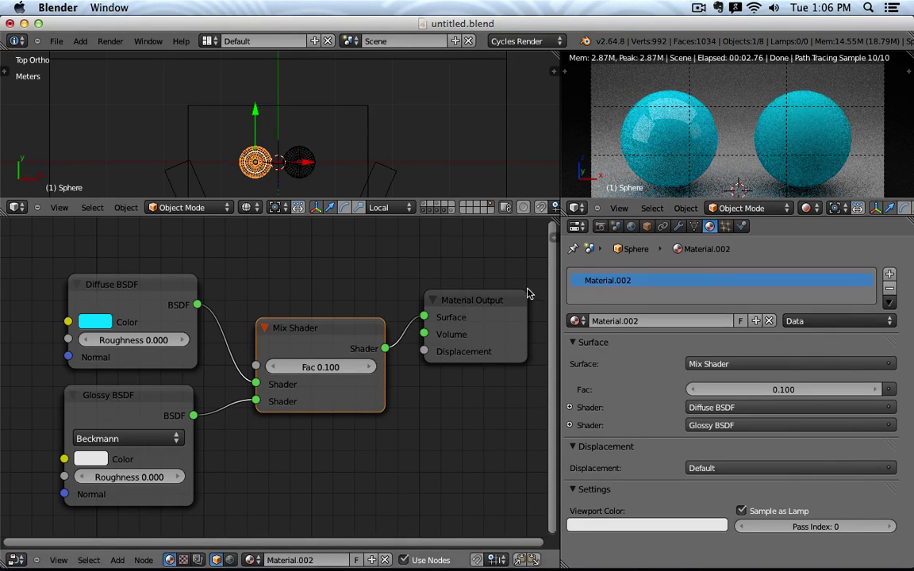
scroll(254, 296, down, 3)
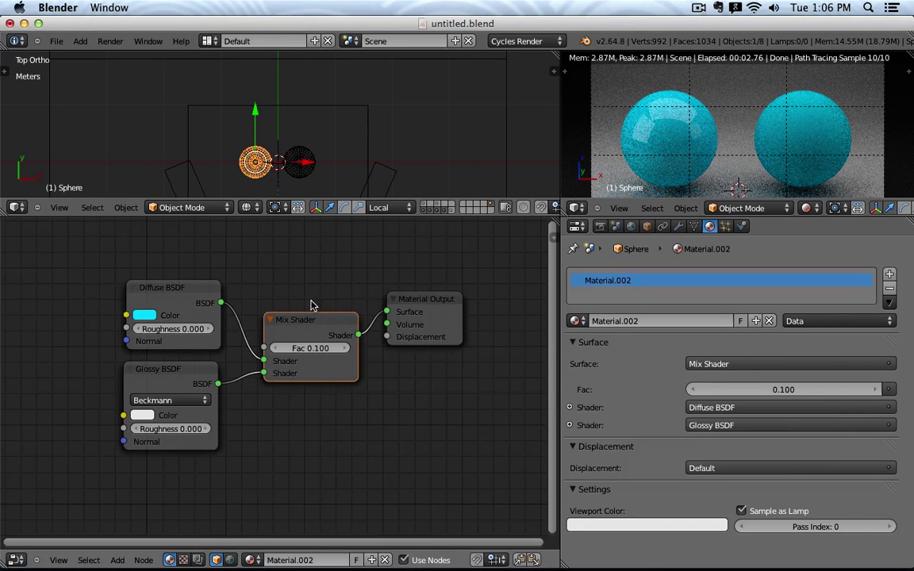
Spread the nodes apart by moving Diffuse and Glossy BSDF away from the Mix Shader, and Mix Shader and Material Output the opposite way
middle_drag(183, 293, 137, 304)
click(133, 332)
shift+click(135, 387)
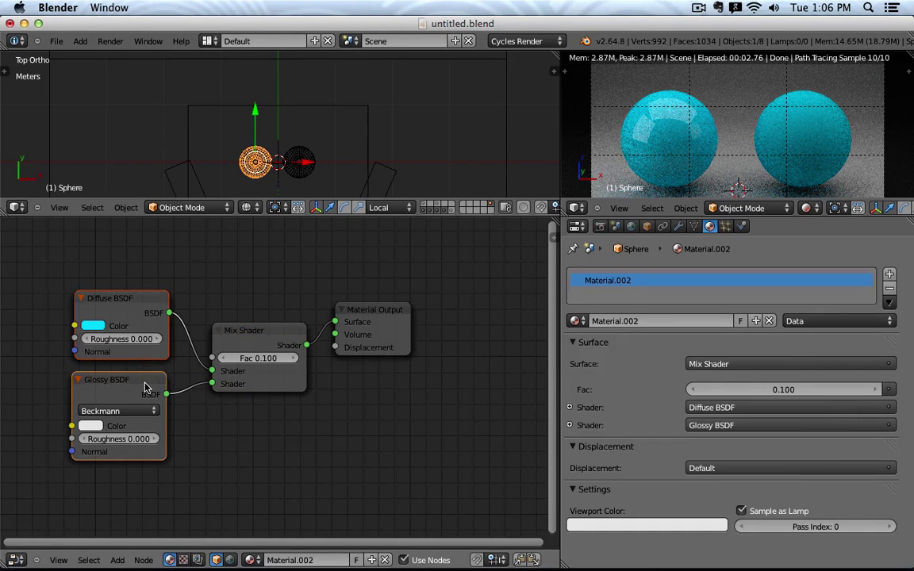
drag(146, 387, 101, 387)
click(261, 339)
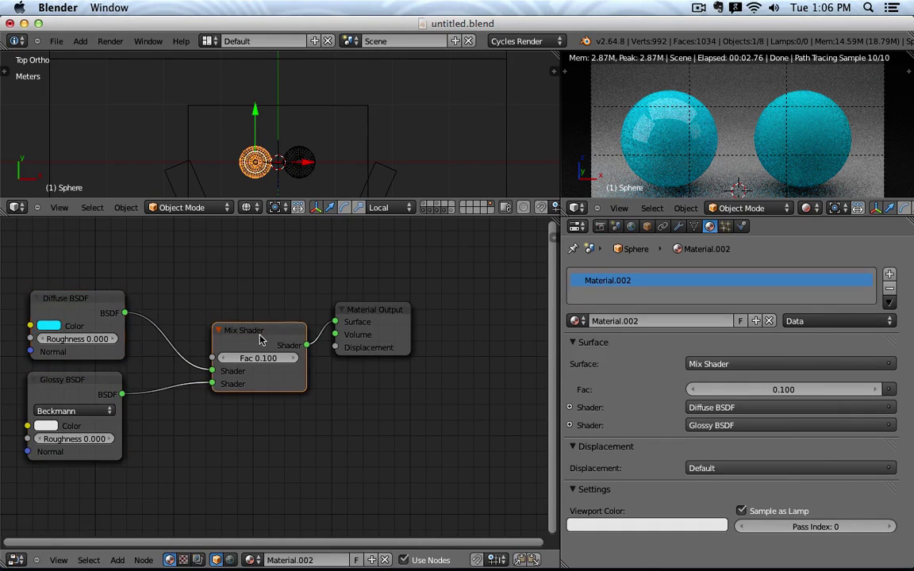
shift+click(373, 317)
drag(373, 318, 431, 318)
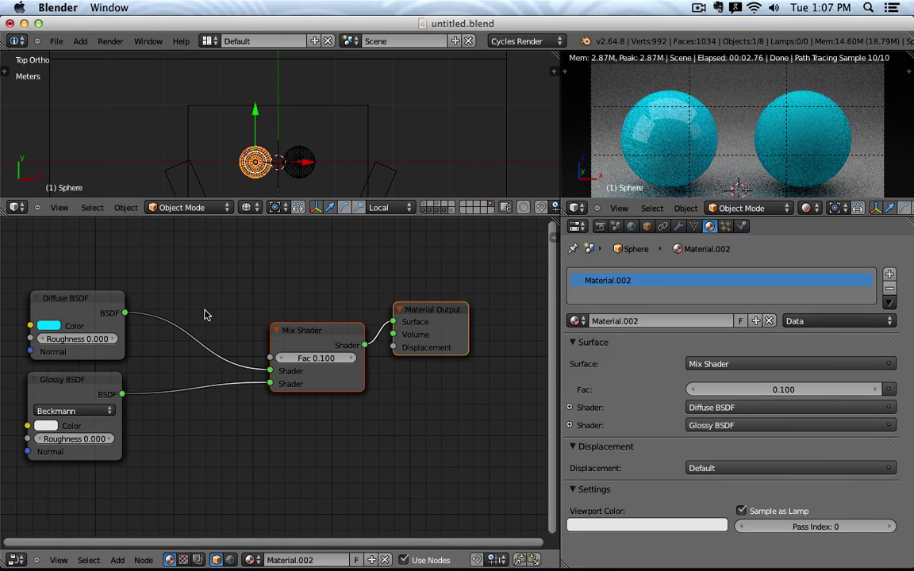
middle_drag(206, 313, 258, 327)
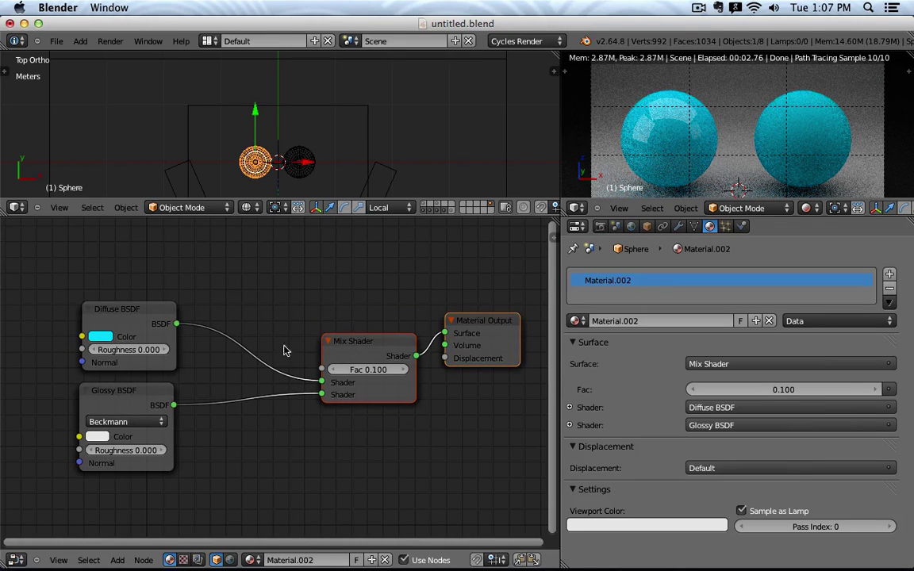
Try the Mix Shader's factor at 0 and 1, and set it to 0.5
drag(379, 367, 408, 368)
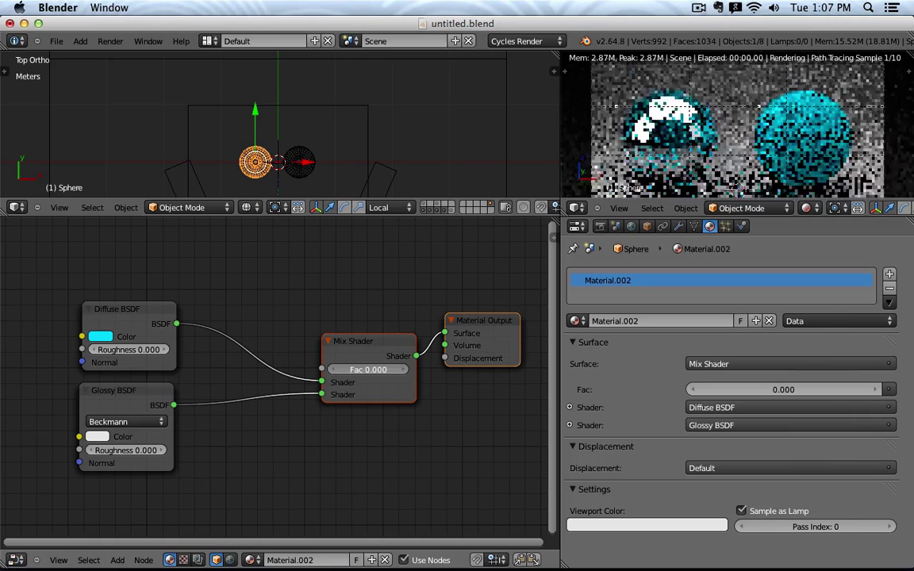
click(368, 369)
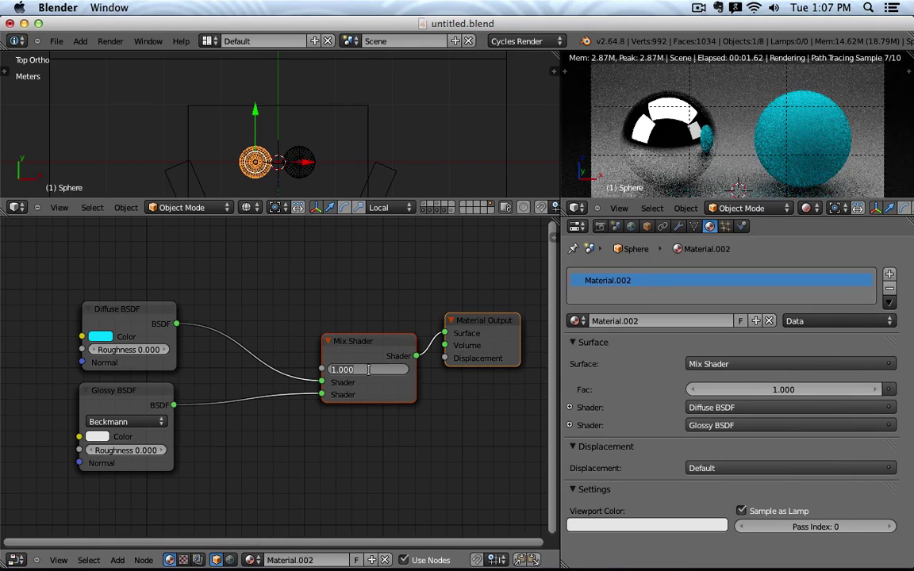
text(0.5)
key(Return)
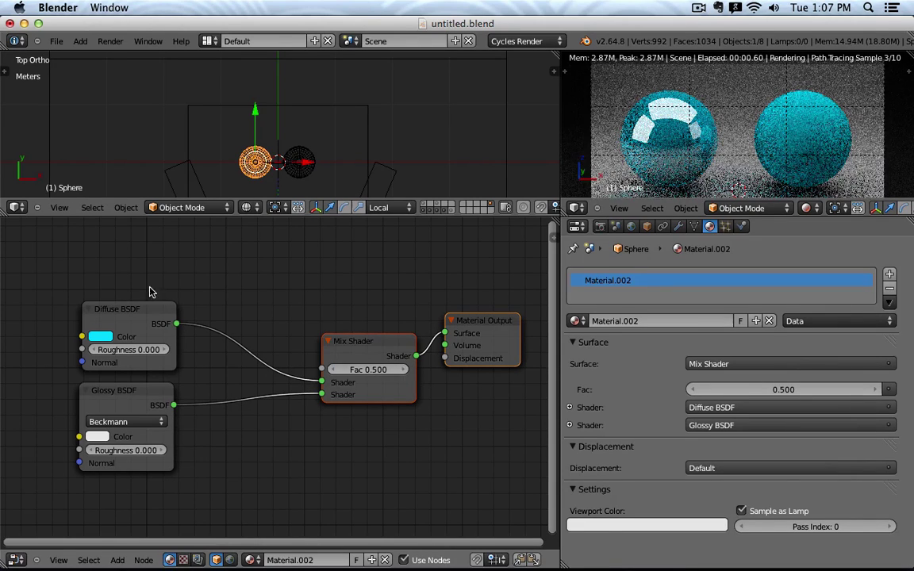
Add a Layer Weight node above the Diffuse BSDF and link its Facing output to the Mix Shader's Fac input
key(shift+a)
mouse_move(229, 273)
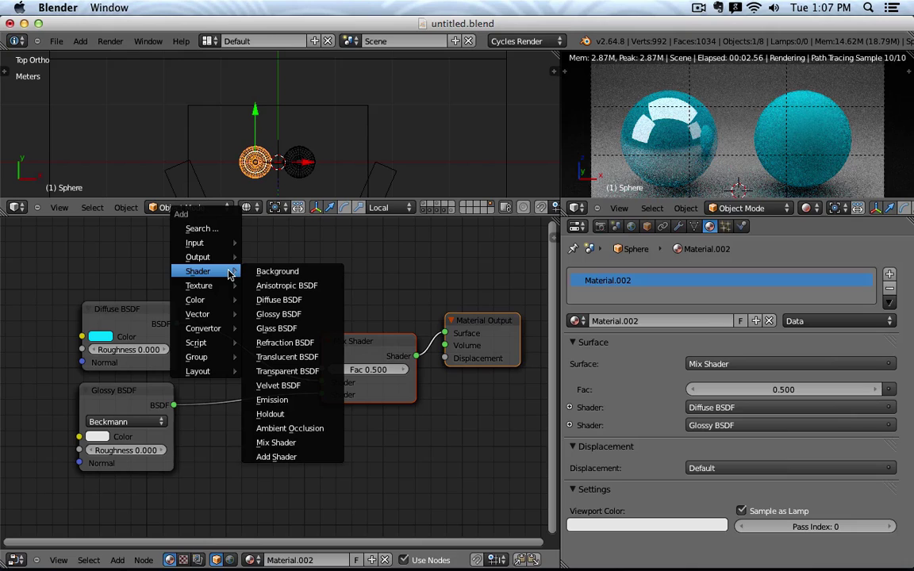
mouse_move(223, 248)
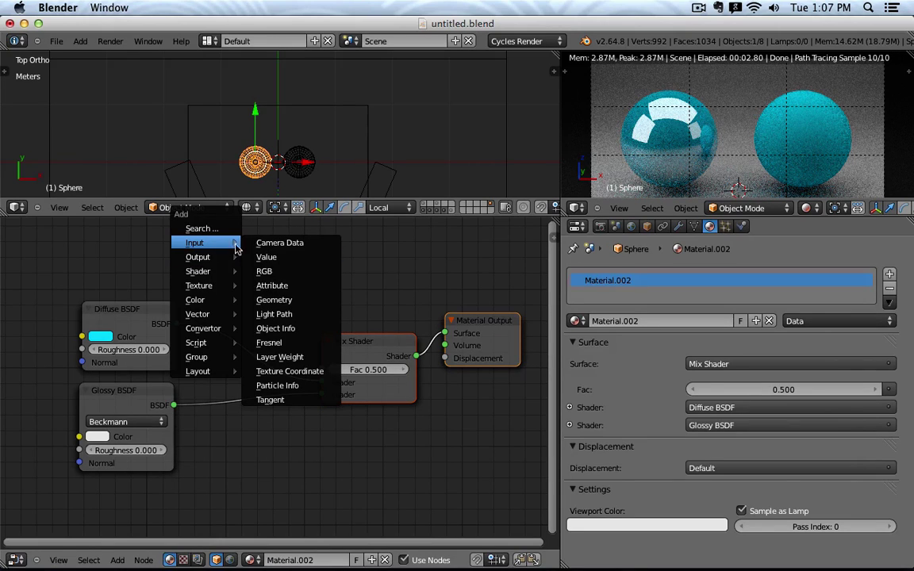
click(309, 359)
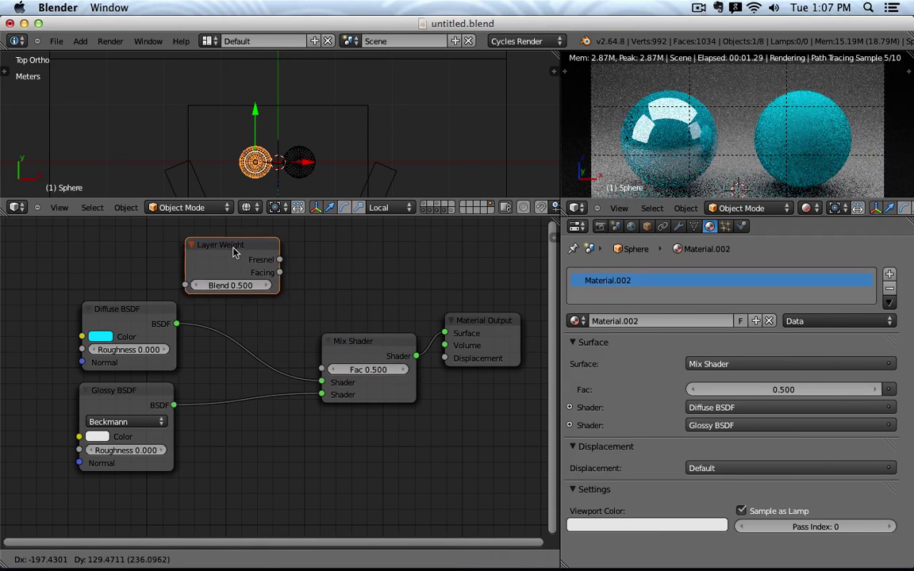
click(231, 251)
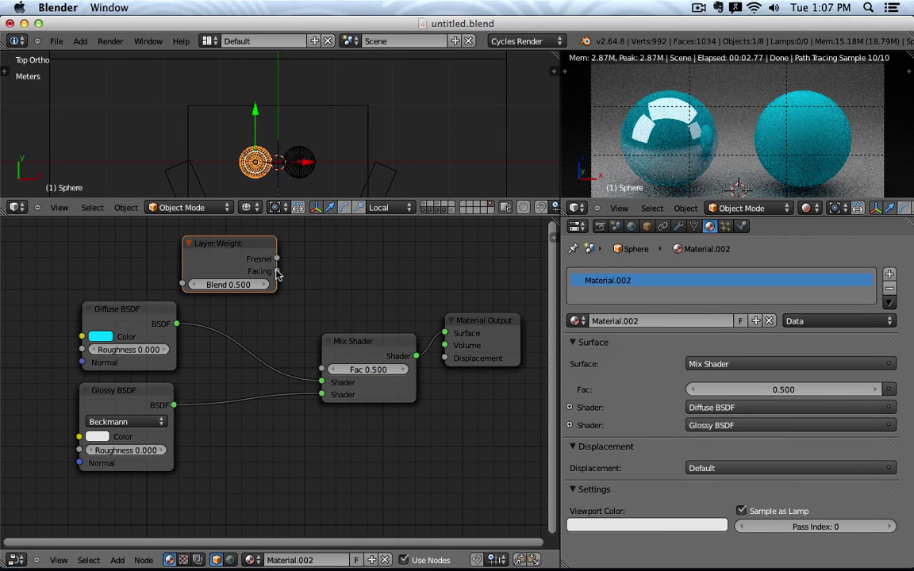
drag(277, 272, 323, 371)
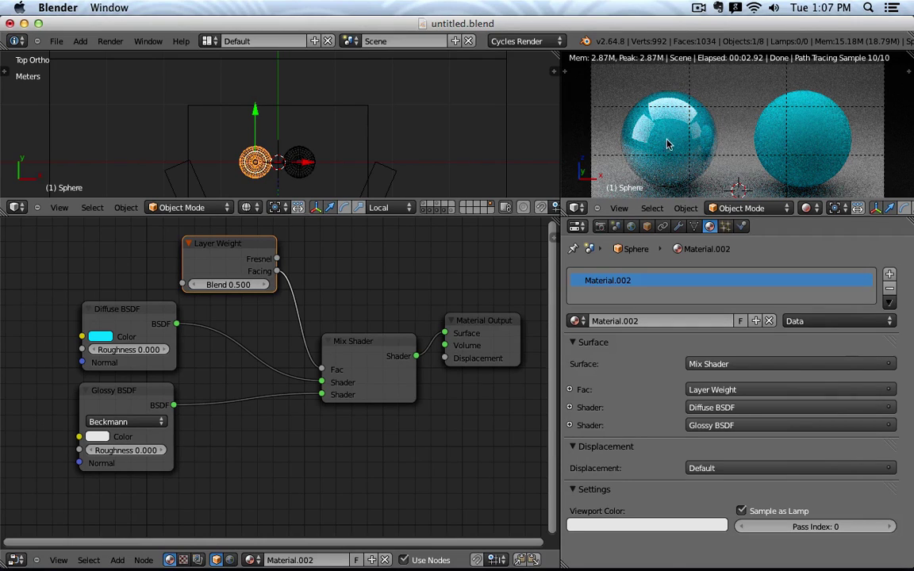
Darken the Diffuse BSDF's color to black
click(105, 338)
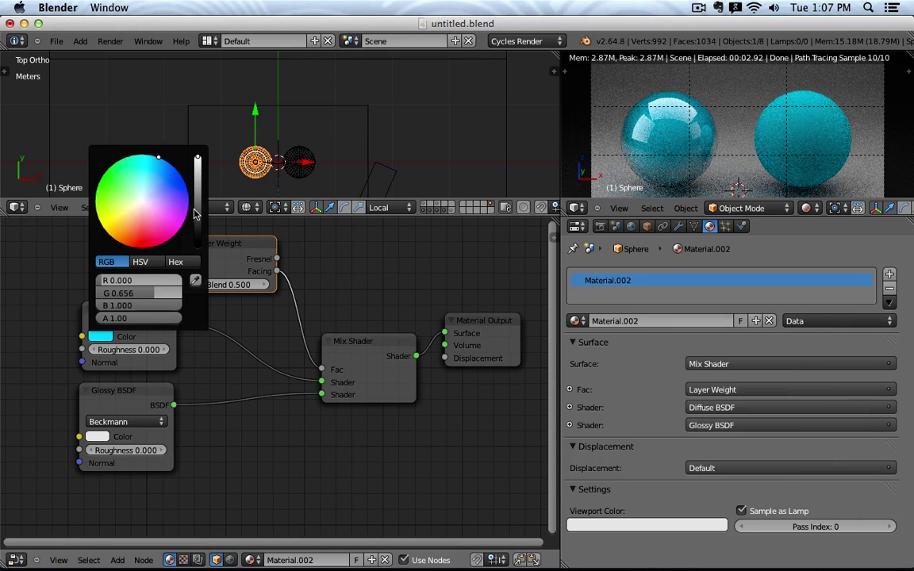
scroll(199, 223, down, 7)
scroll(198, 222, down, 13)
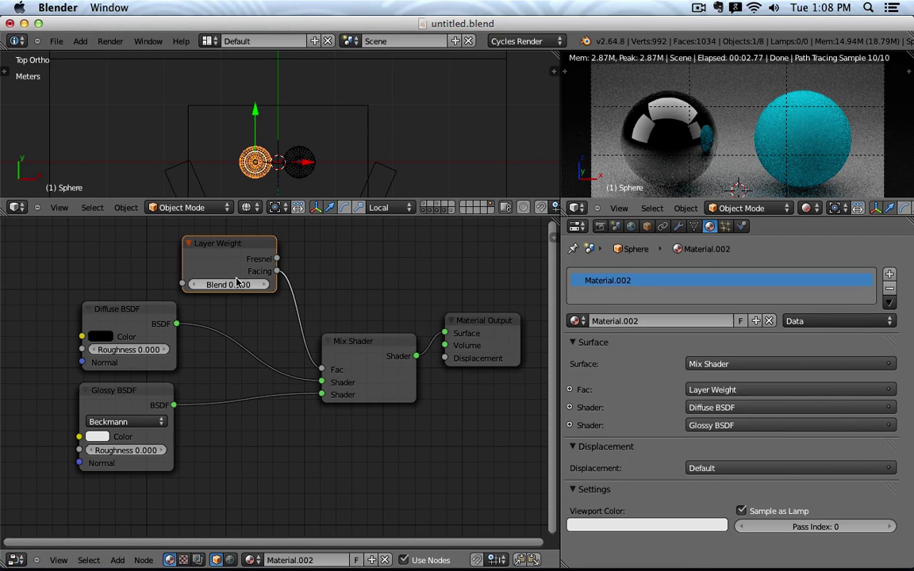
Try the Layer Weight's blend at 0, 0.1 and 1
drag(228, 285, 27, 285)
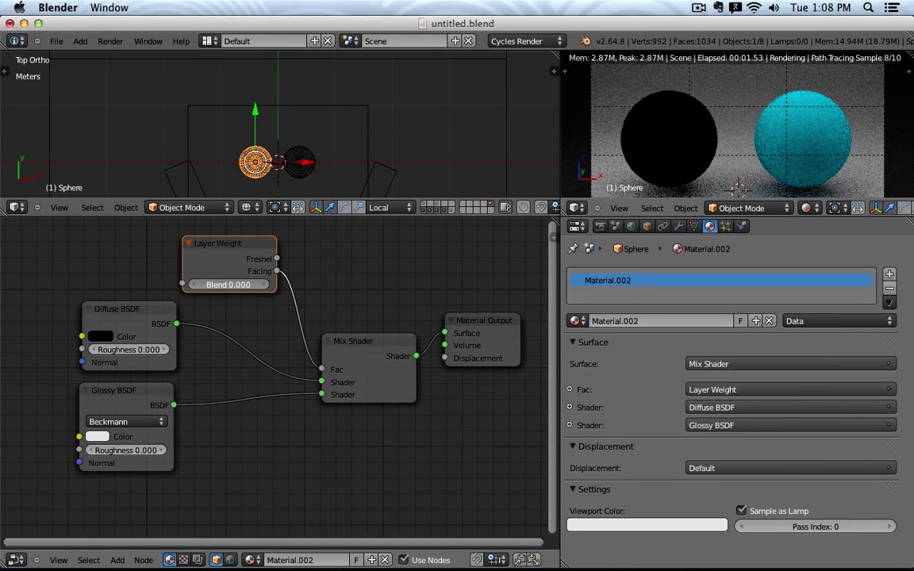
drag(228, 285, 246, 285)
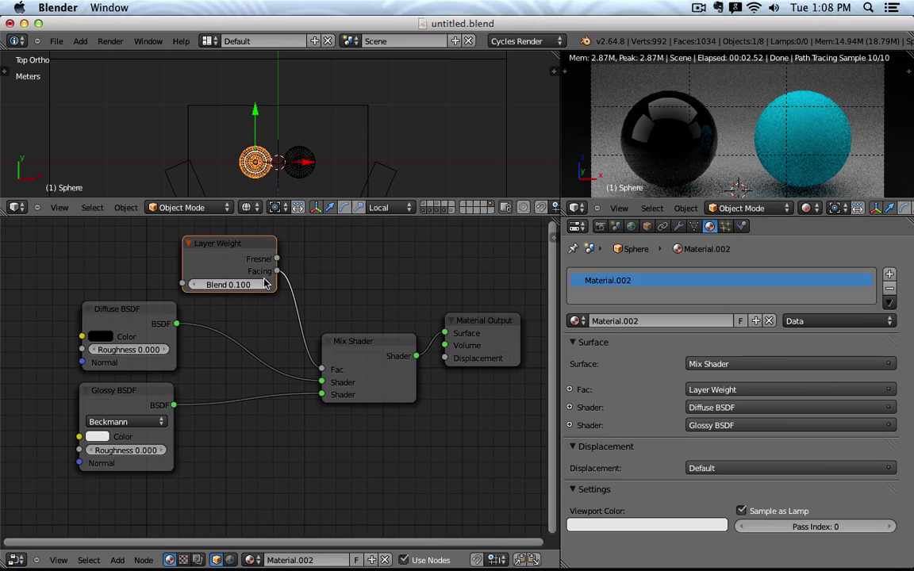
drag(243, 285, 396, 284)
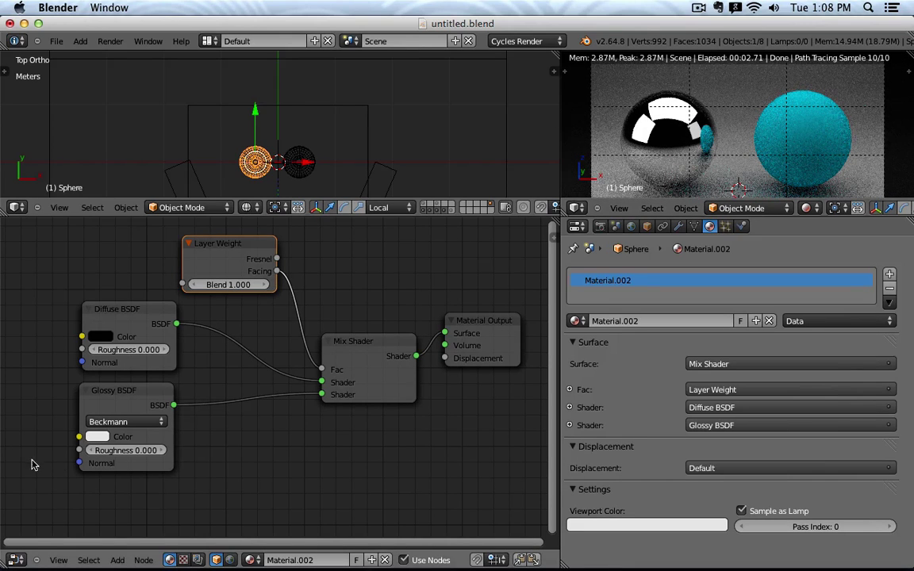
Set the Layer Weight's blend to 0.05 and then to 0.01
click(238, 284)
key(BackSpace)
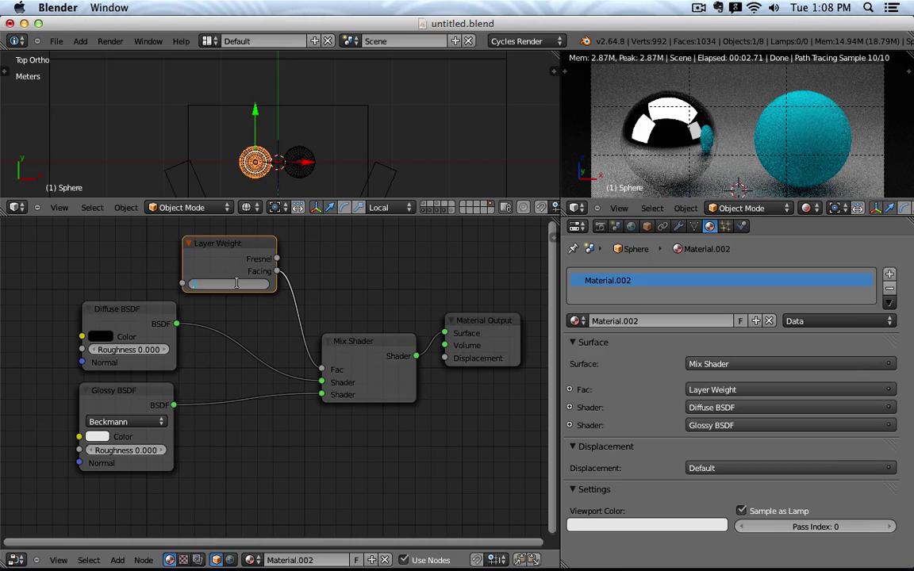
text(.05)
key(Return)
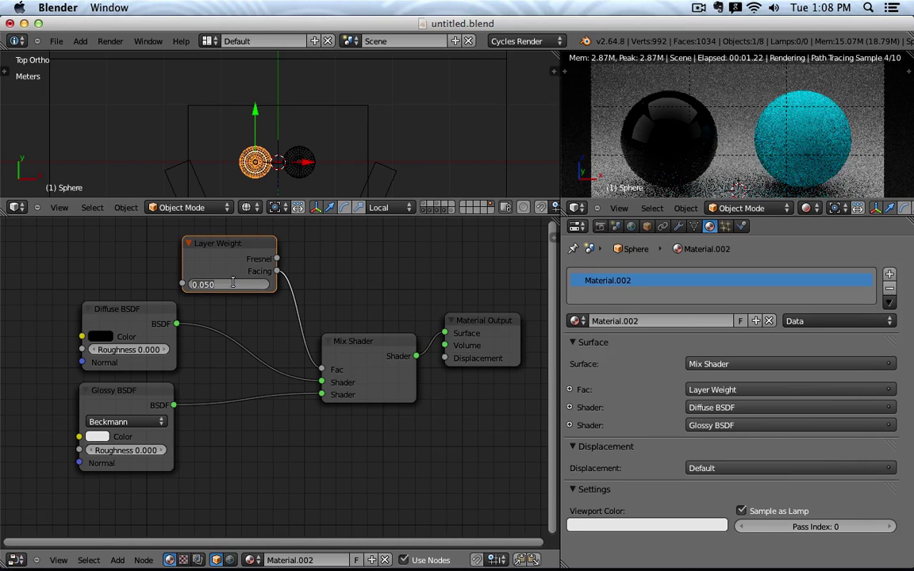
text(.01)
key(Return)
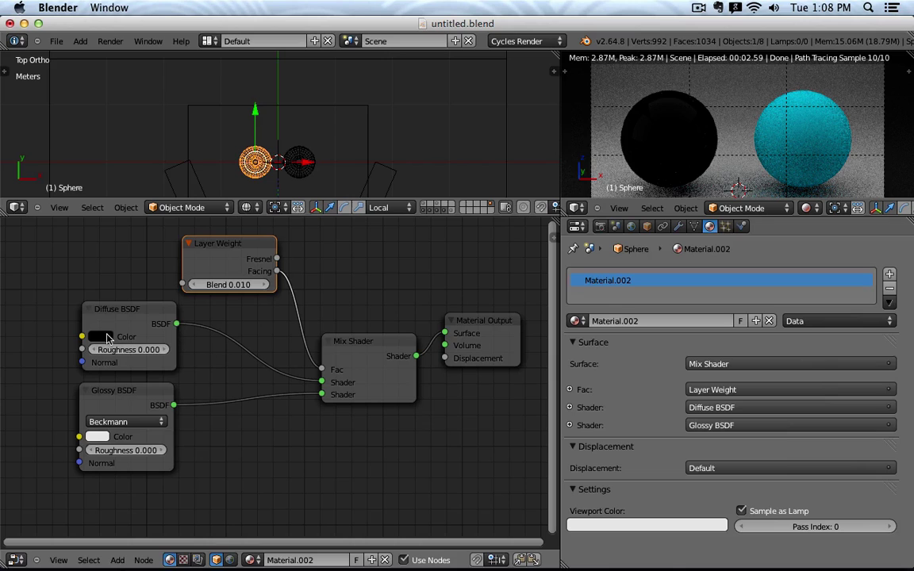
Paste the cyan color back onto the Diffuse BSDF and set the Layer Weight's blend to 0.1
key(ctrl+v)
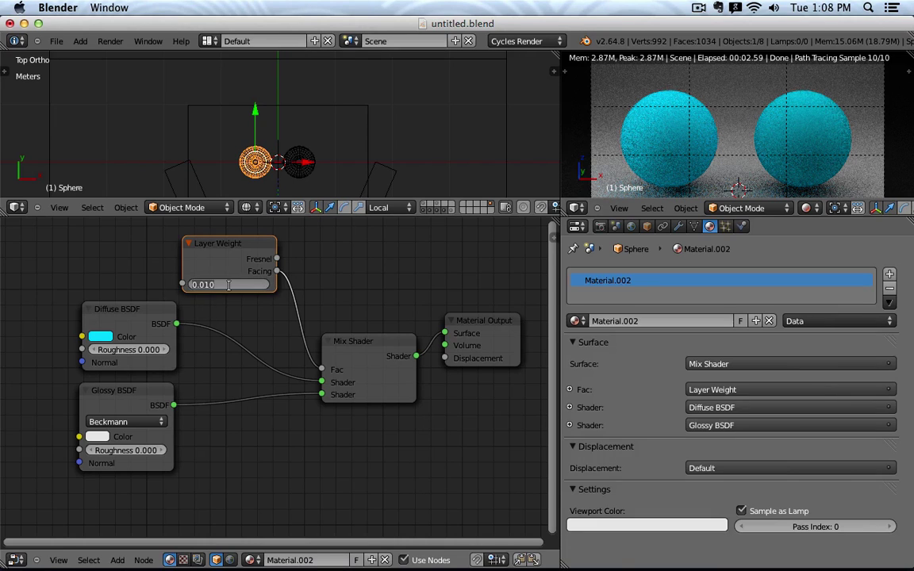
drag(228, 285, 231, 285)
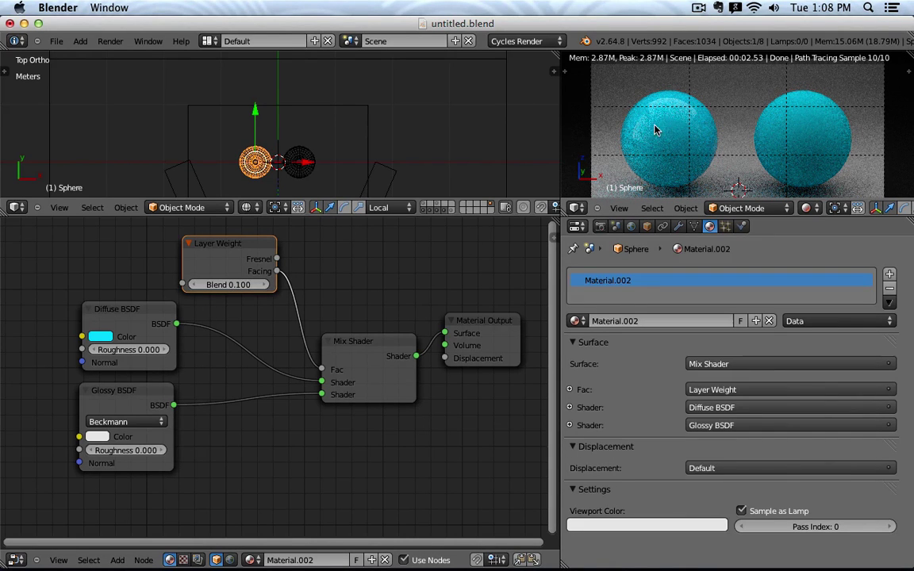
Compare the reflection with the Diffuse BSDF's color set to black, and paste the cyan color back
click(100, 337)
scroll(169, 214, down, 6)
scroll(169, 215, down, 5)
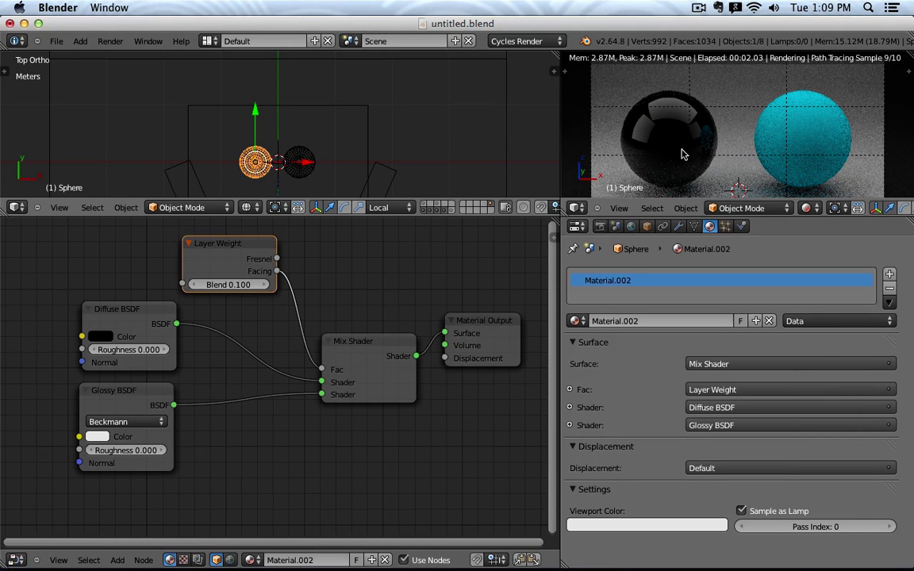
key(ctrl+v)
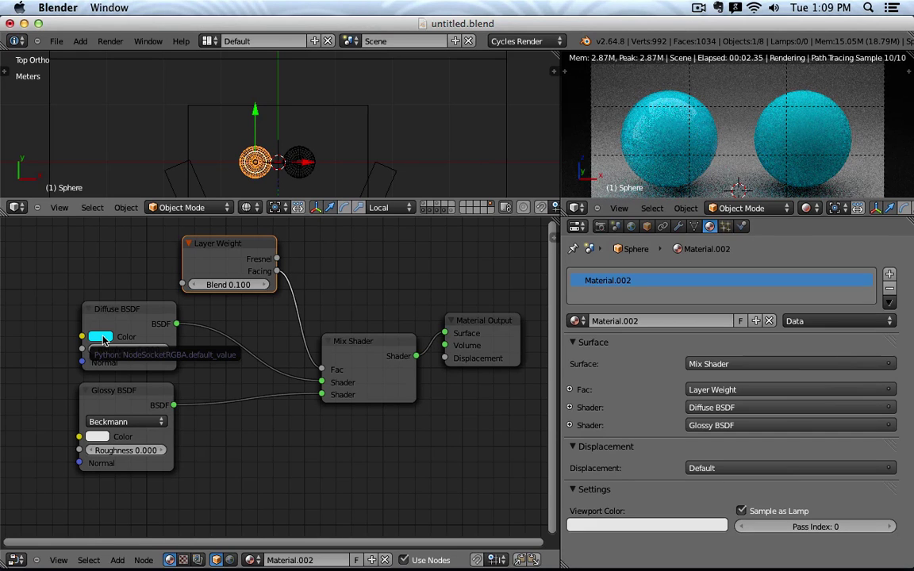
Cut the link between the Glossy BSDF and the Mix Shader, and move the Glossy BSDF node aside
ctrl+right_drag(191, 373, 176, 412)
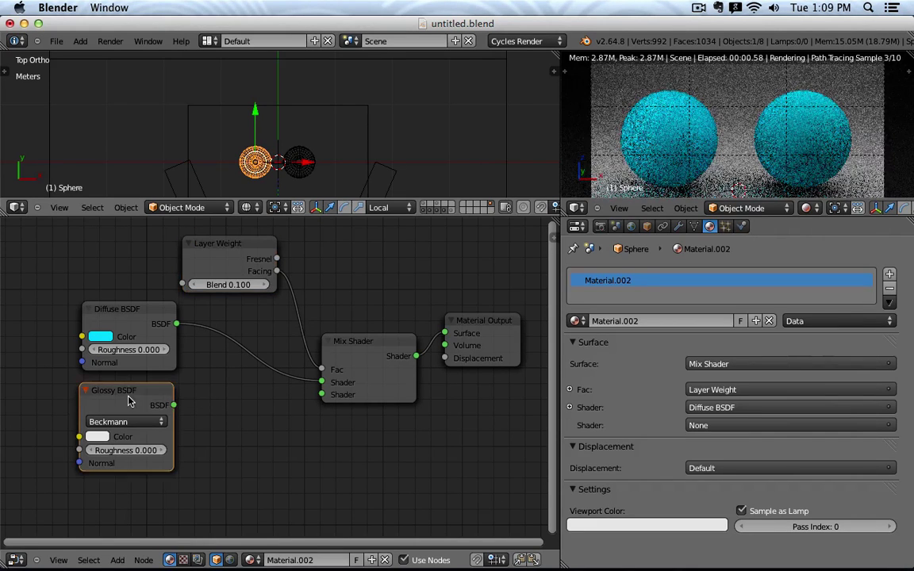
drag(129, 400, 71, 454)
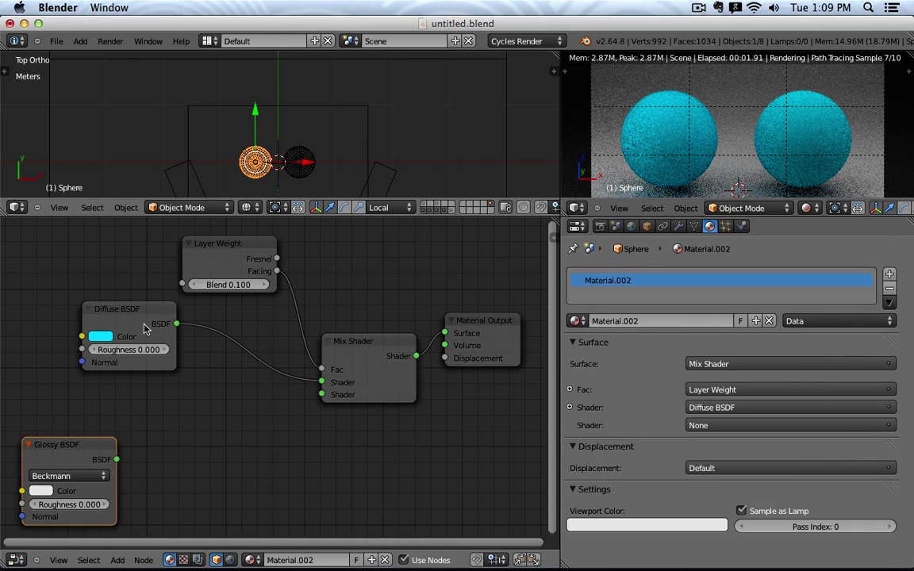
Duplicate the Diffuse BSDF below the original, linking the original to the Mix Shader's first shader input and the copy to its second
click(133, 312)
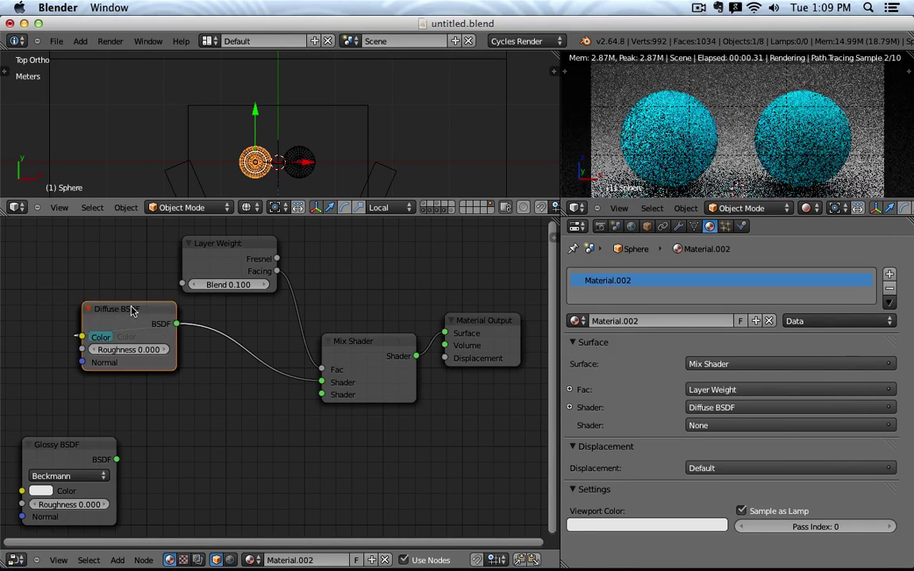
key(shift+d)
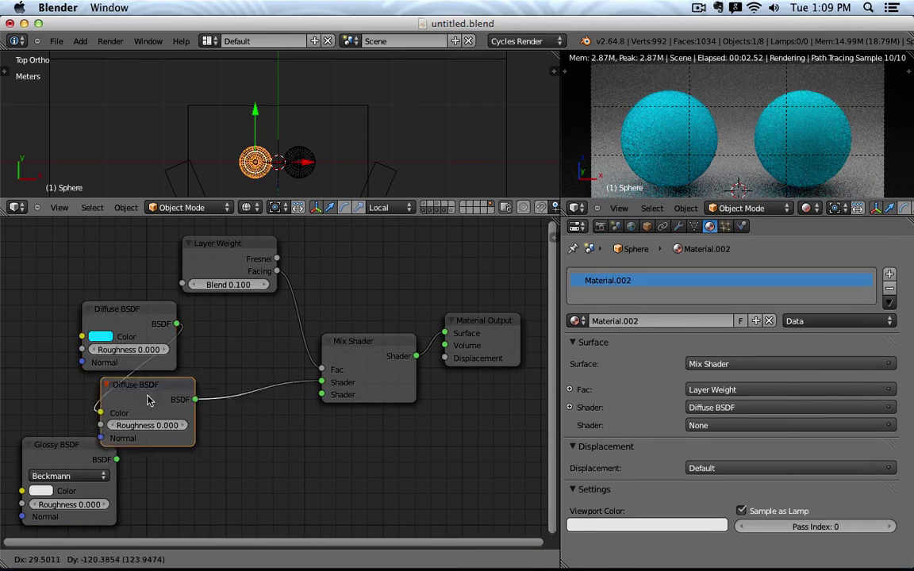
click(273, 389)
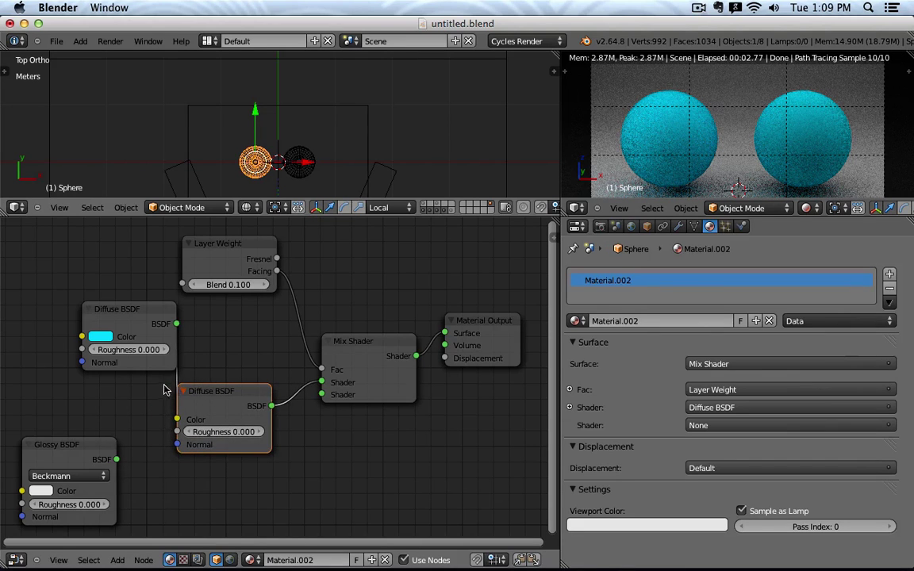
ctrl+drag(150, 352, 321, 382)
drag(217, 397, 171, 398)
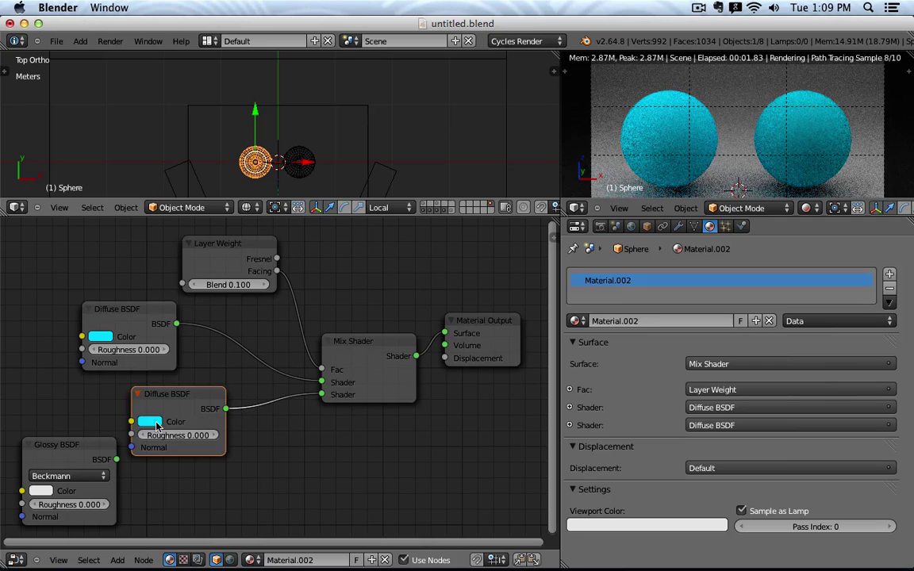
Change the duplicated Diffuse BSDF's color to orange and set the Layer Weight's blend to 0.5
click(149, 421)
drag(198, 317, 167, 325)
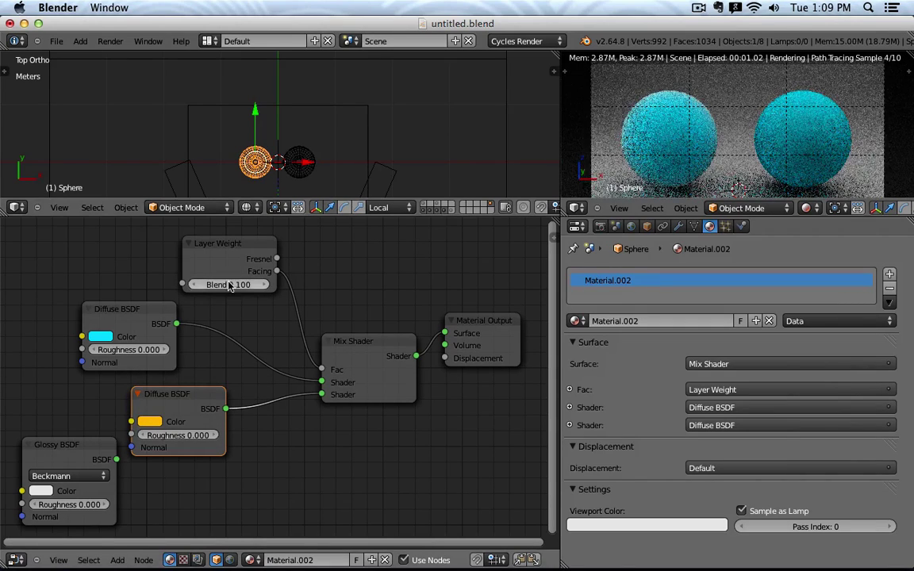
click(227, 282)
key(Return)
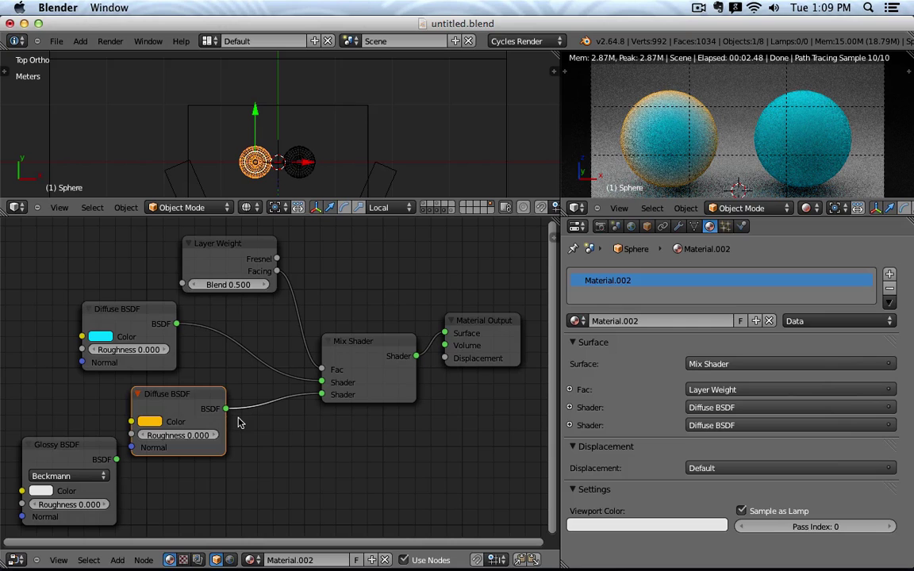
Delete the orange Diffuse BSDF and link the Glossy BSDF to the Mix Shader's second shader input again
key(x)
drag(111, 457, 321, 394)
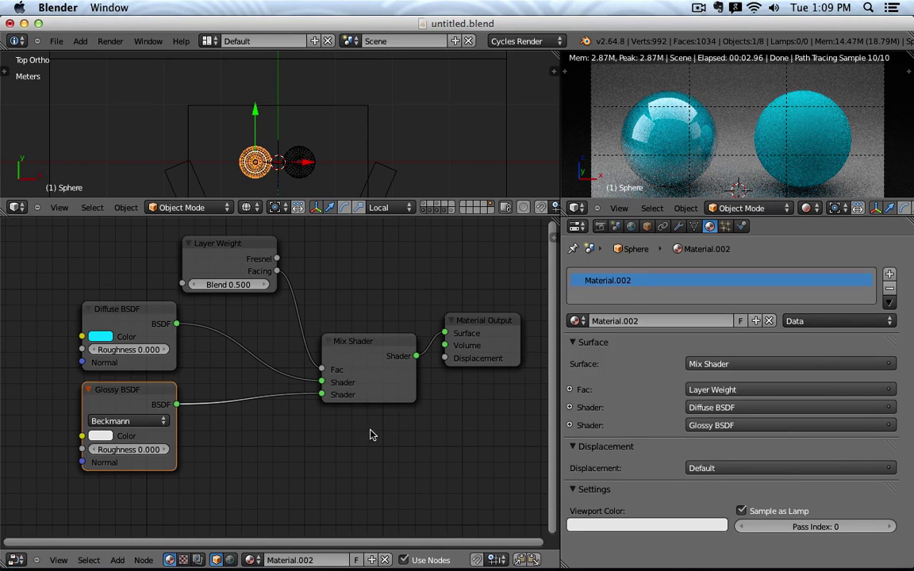
Cut the link between the Layer Weight's Facing output and the Mix Shader's Fac input
right_click(221, 241)
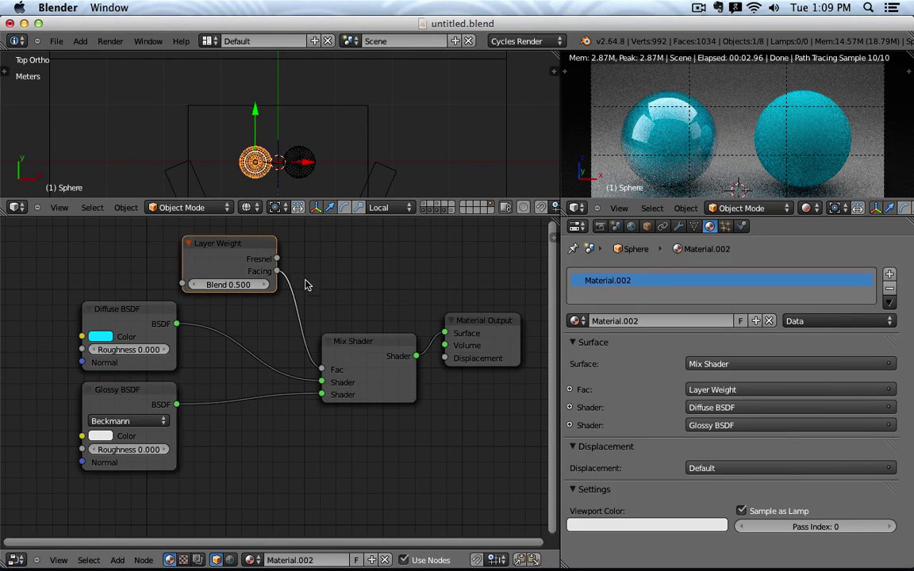
ctrl+right_drag(312, 287, 286, 300)
scroll(373, 292, down, 2)
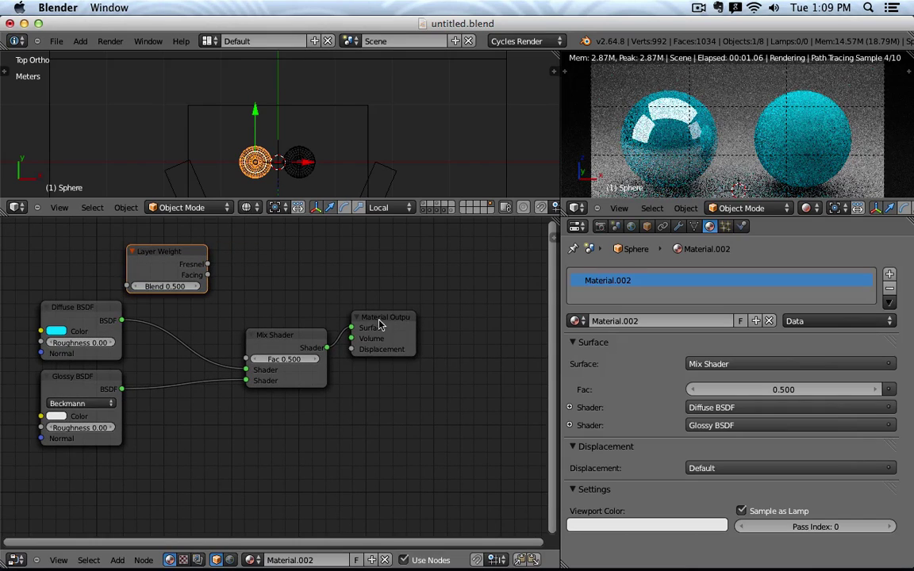
Move the Material Output node farther away from the Mix Shader and set the Glossy BSDF's roughness to 0.2
drag(382, 320, 530, 289)
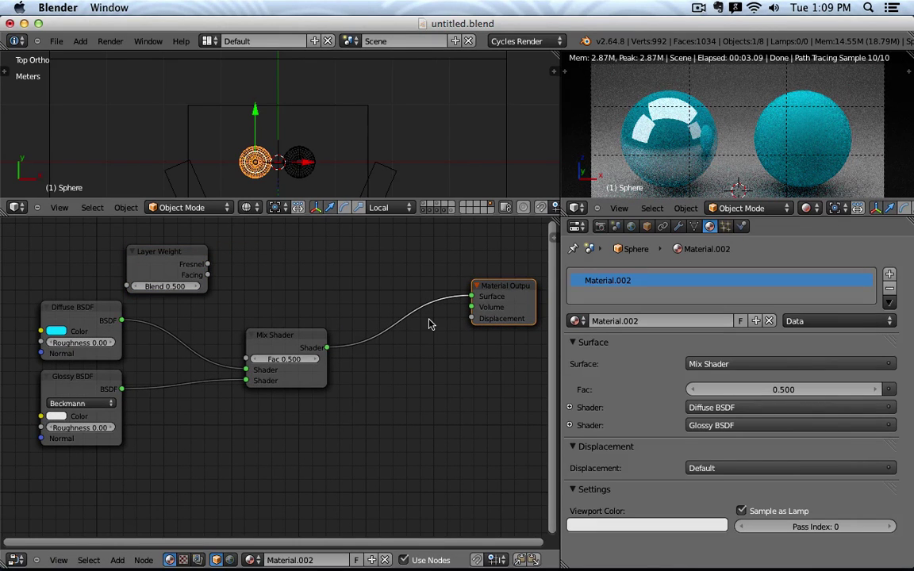
click(79, 427)
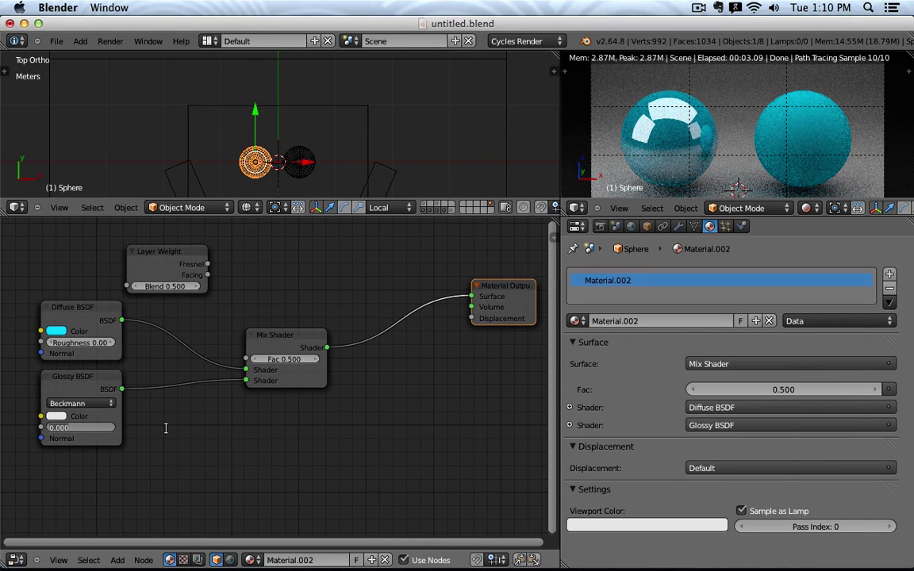
text(.2)
key(Return)
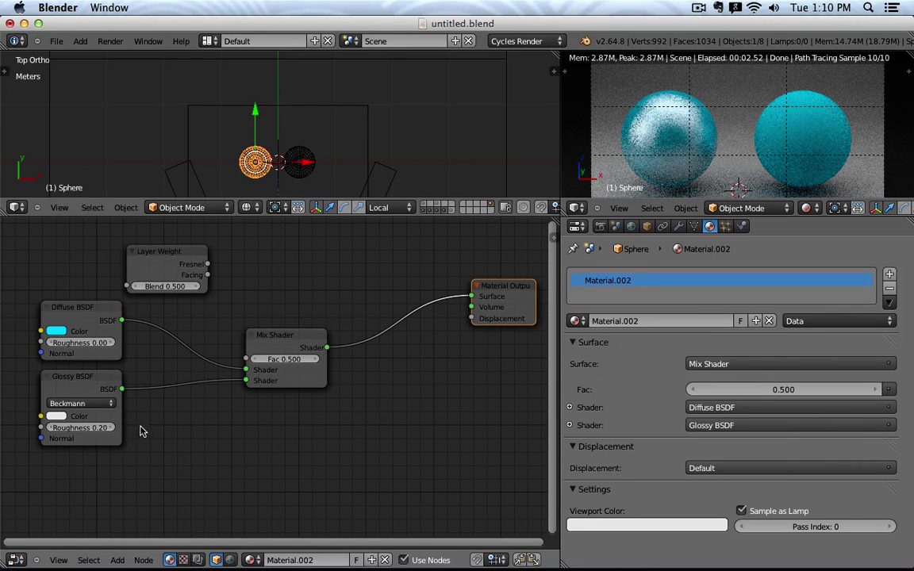
Set the Mix Shader's Fac to 0.2 to weaken the glossy contribution
click(280, 358)
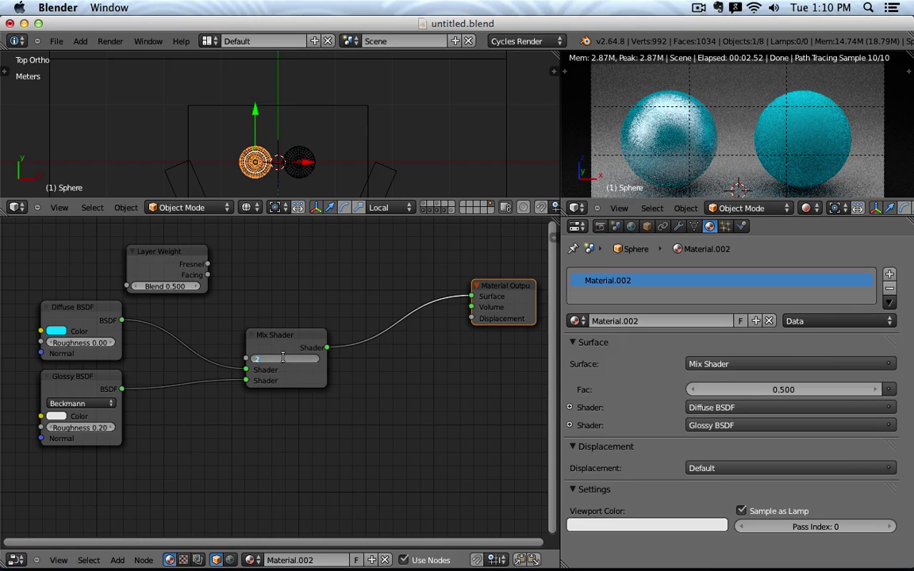
text(.2)
key(Return)
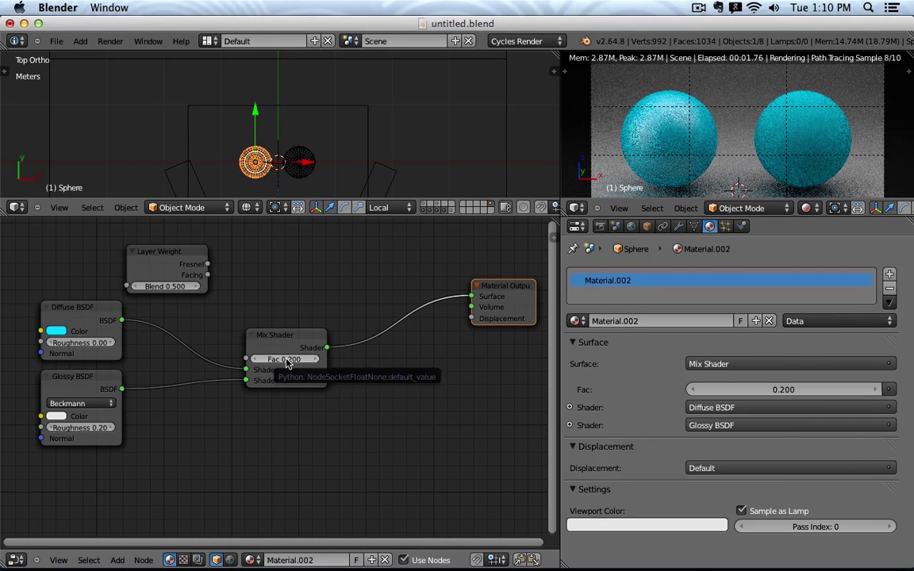
Try a Fac of 0.1 on the Mix Shader and undo the change
click(287, 359)
text(.1)
key(Return)
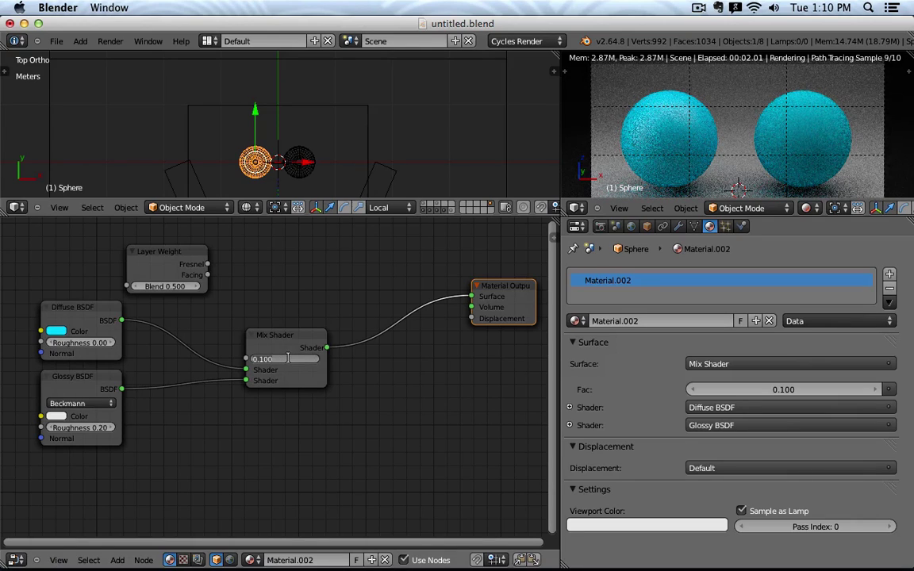
key(ctrl+z)
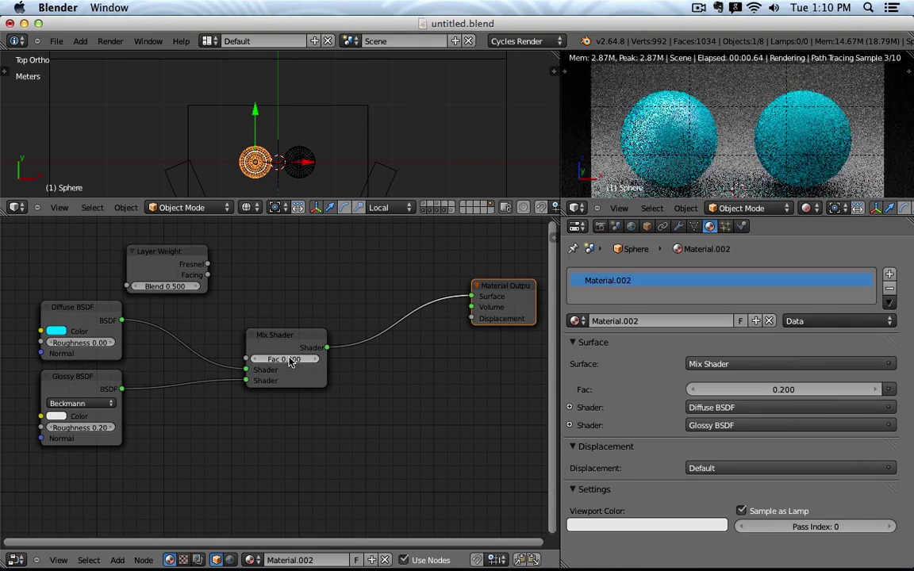
Set the Glossy BSDF's roughness to 0.3
click(78, 426)
text(.3)
key(Return)
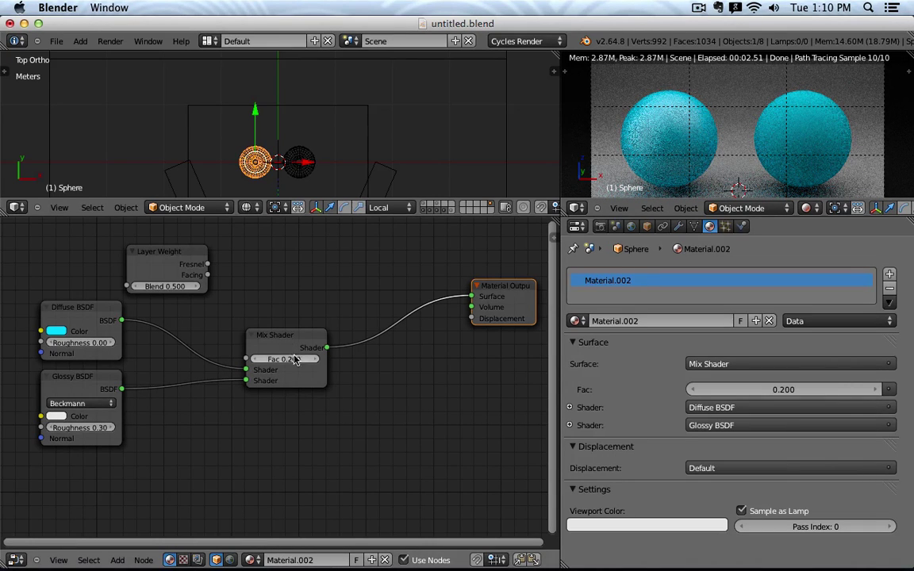
Duplicate the Mix Shader and place the copy below the Material Output node
key(Home)
click(276, 354)
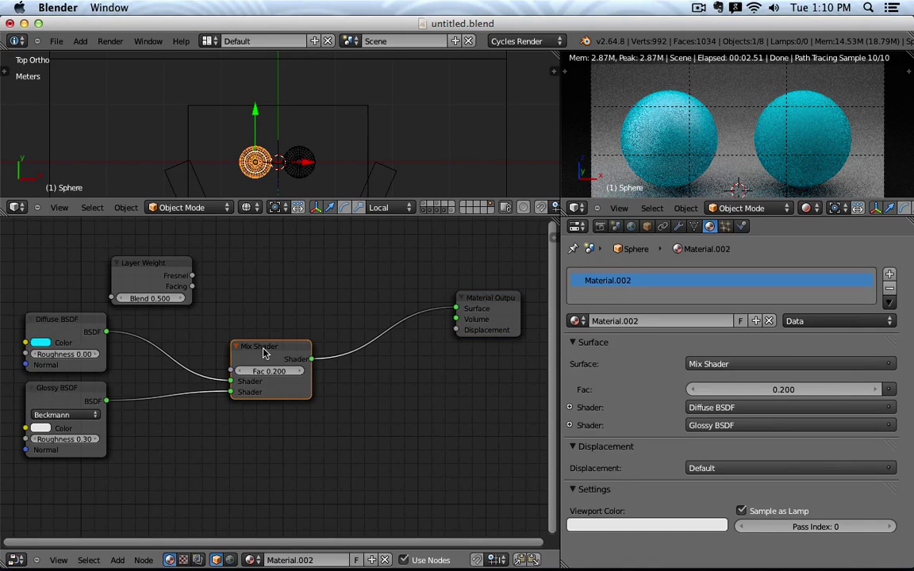
key(shift+d)
click(409, 363)
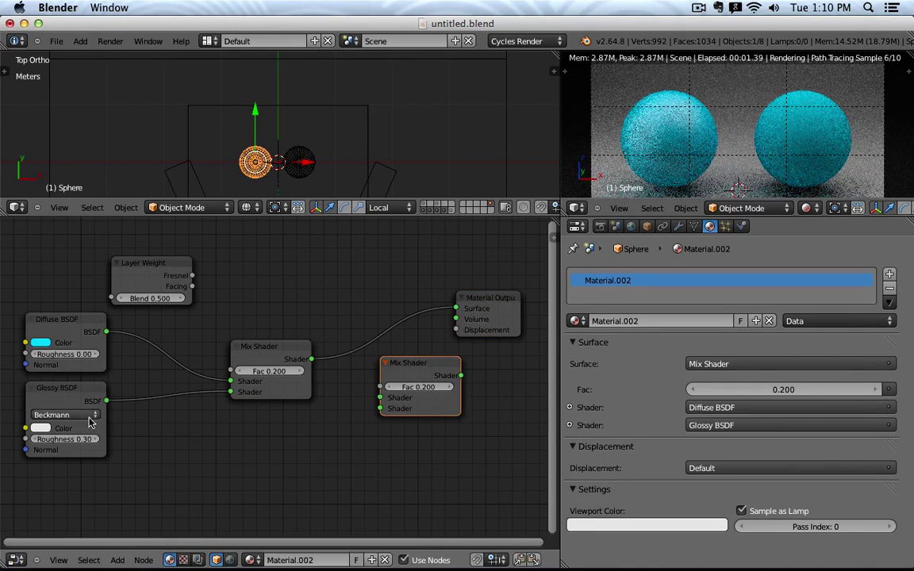
Duplicate the Glossy BSDF below the first Mix Shader and set the copy's roughness to 0
click(80, 396)
key(shift+d)
click(291, 437)
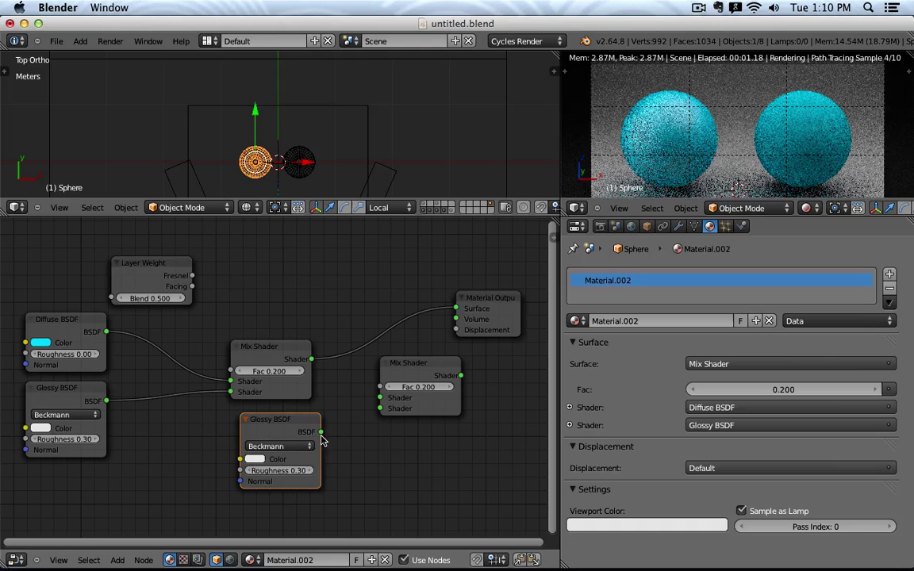
click(282, 470)
text(0)
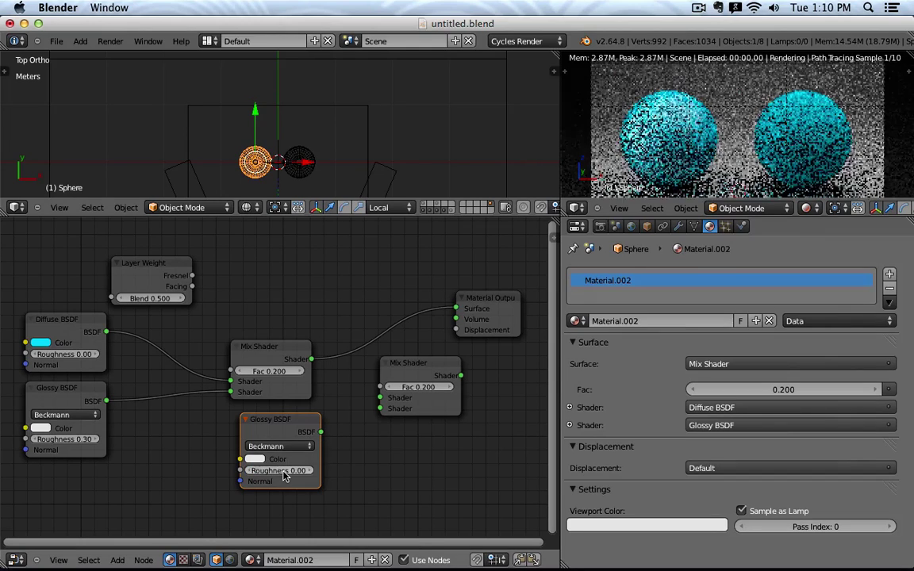
key(Return)
Feed the first Mix Shader and the new Glossy BSDF into the second Mix Shader's first and second shader inputs, and link it to the output's Surface
drag(320, 432, 380, 408)
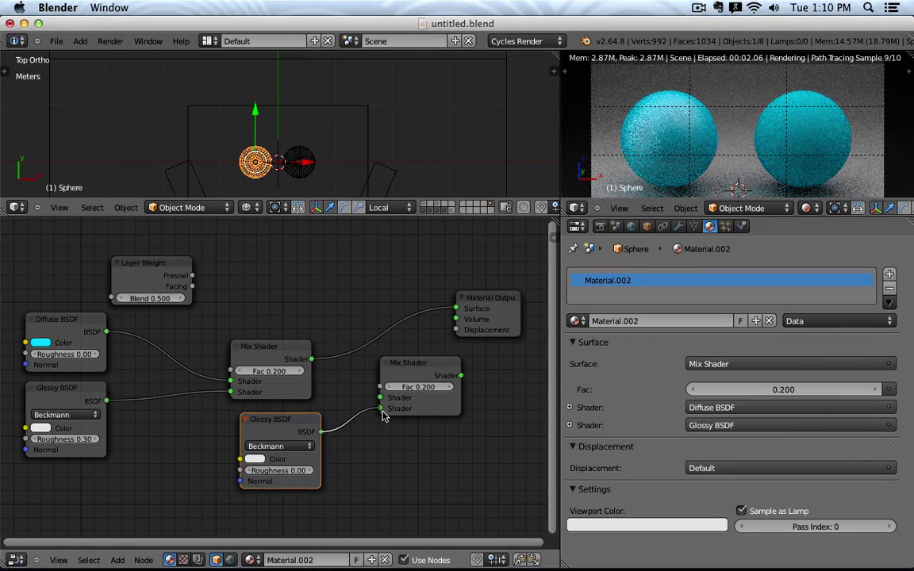
drag(311, 360, 380, 397)
drag(424, 373, 455, 308)
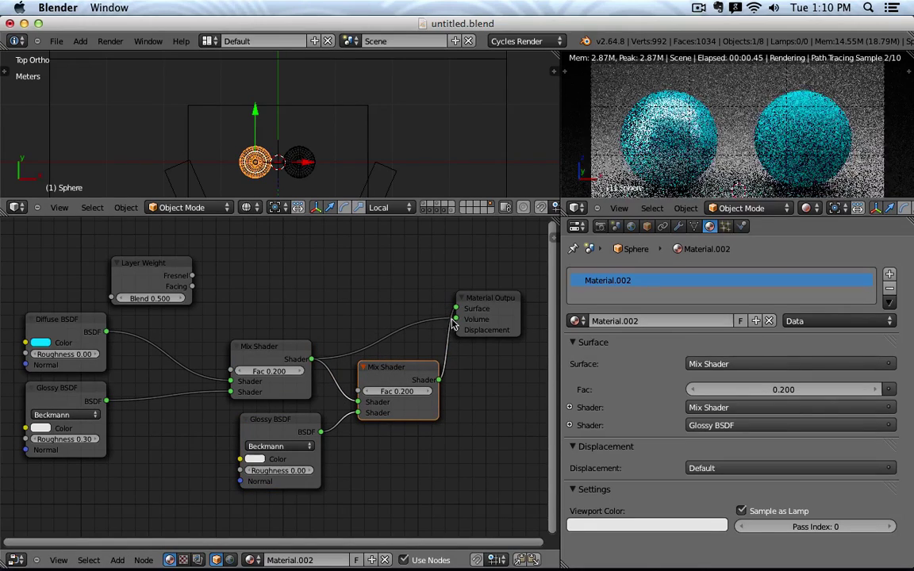
Move the second Mix Shader between the first one and the Material Output, and link the Layer Weight's Facing output to its Fac input
drag(387, 369, 374, 337)
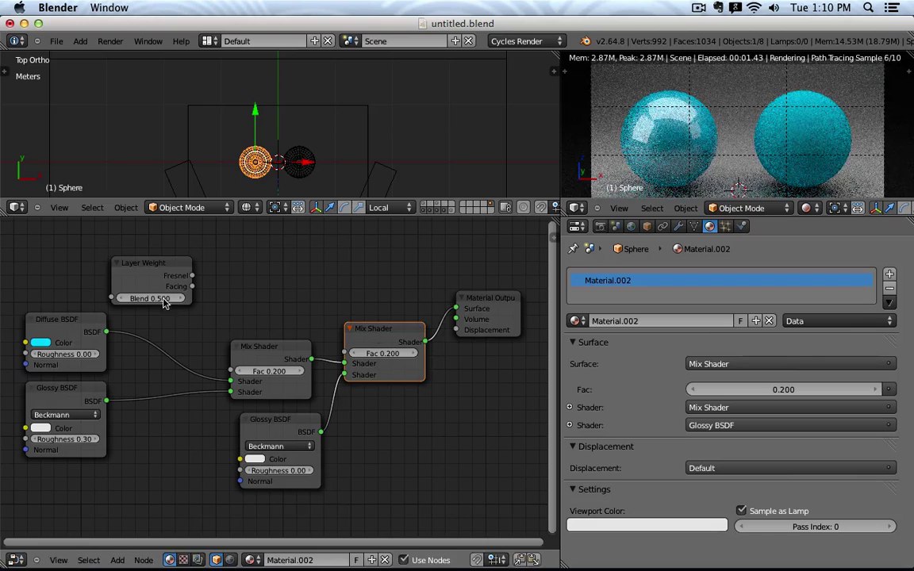
drag(177, 284, 344, 352)
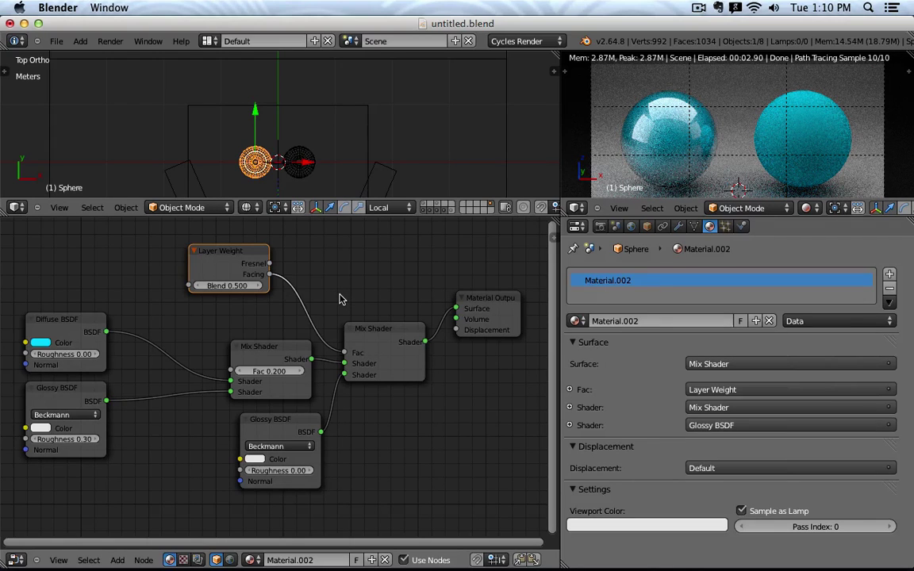
click(55, 329)
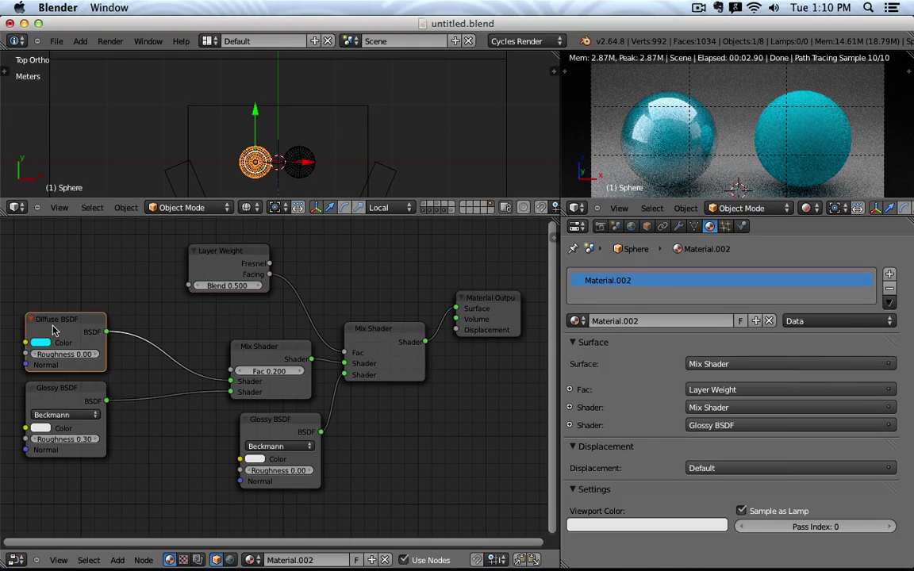
click(57, 402)
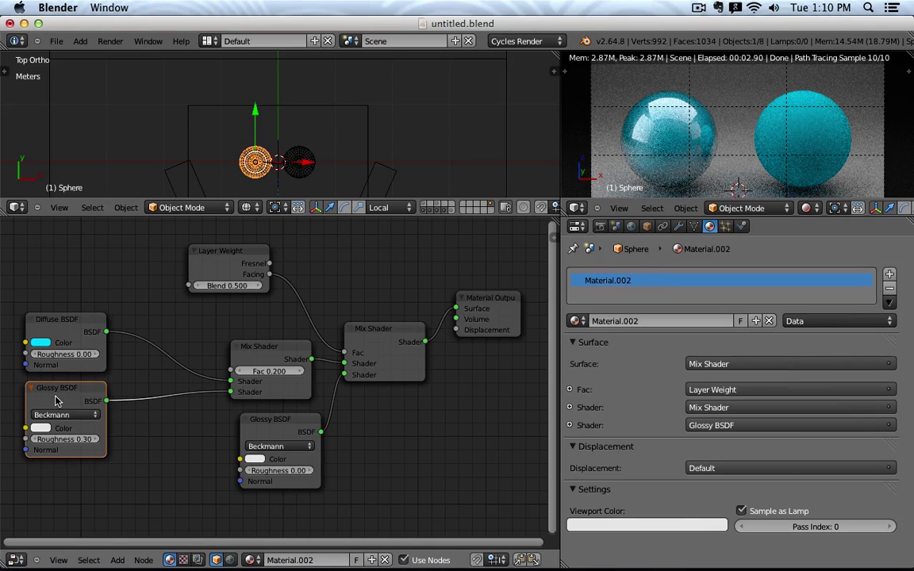
click(285, 358)
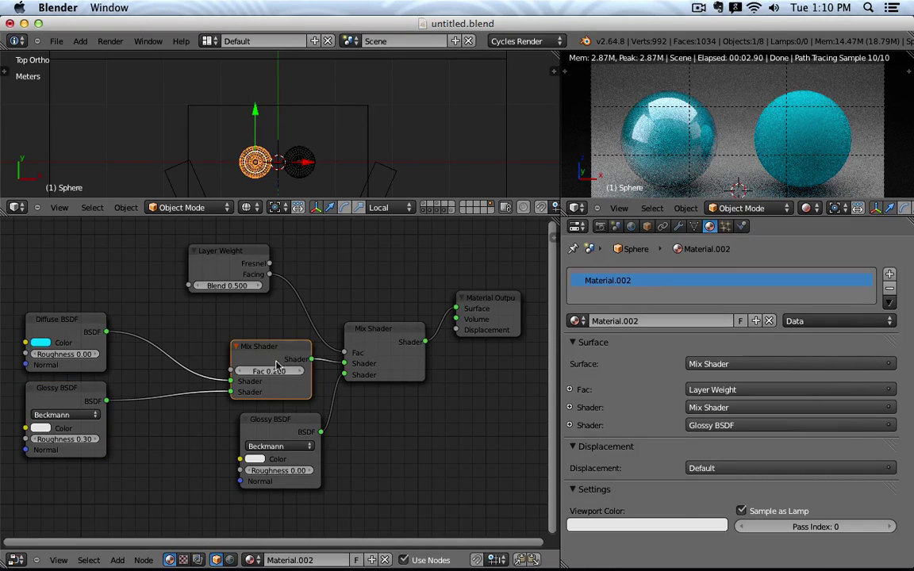
click(372, 354)
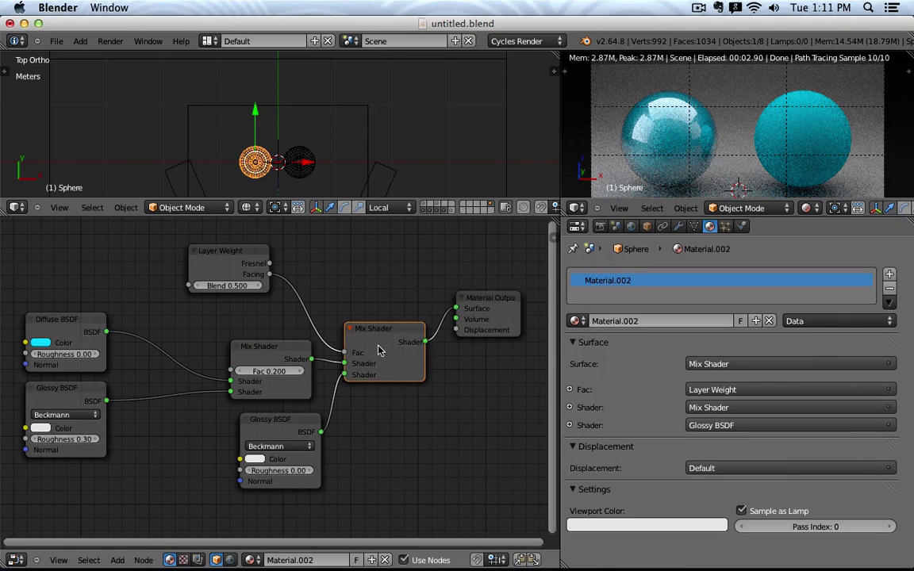
click(224, 258)
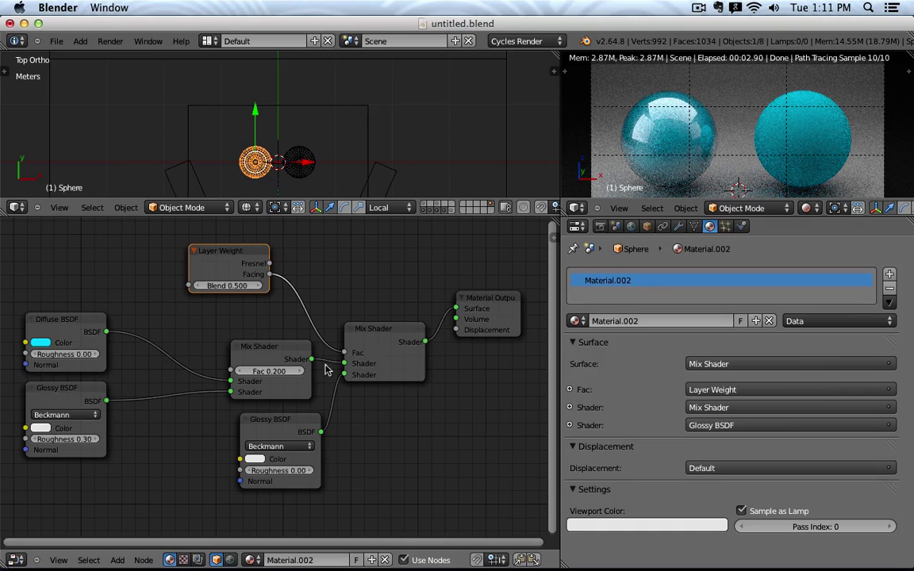
click(277, 350)
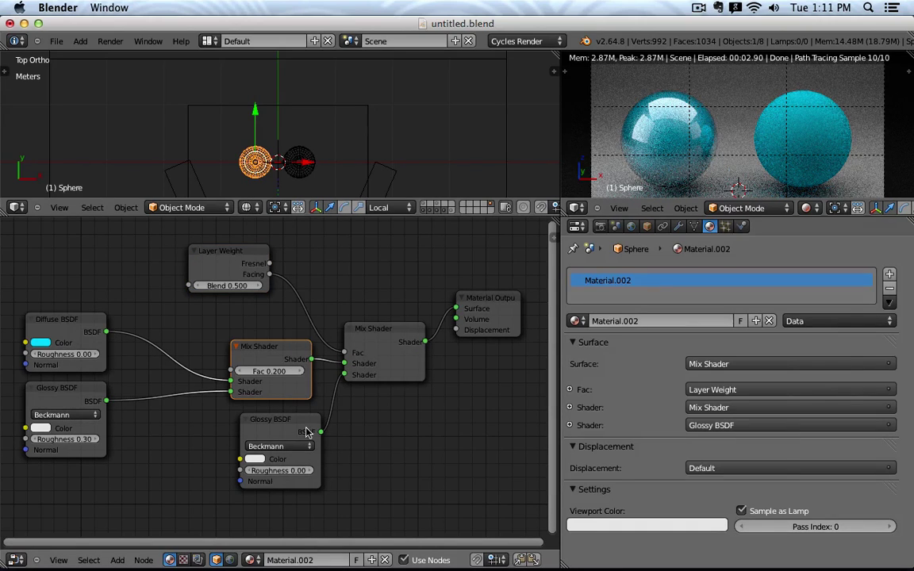
Set the Layer Weight's blend to 0.25
click(229, 288)
text(0.25)
key(Return)
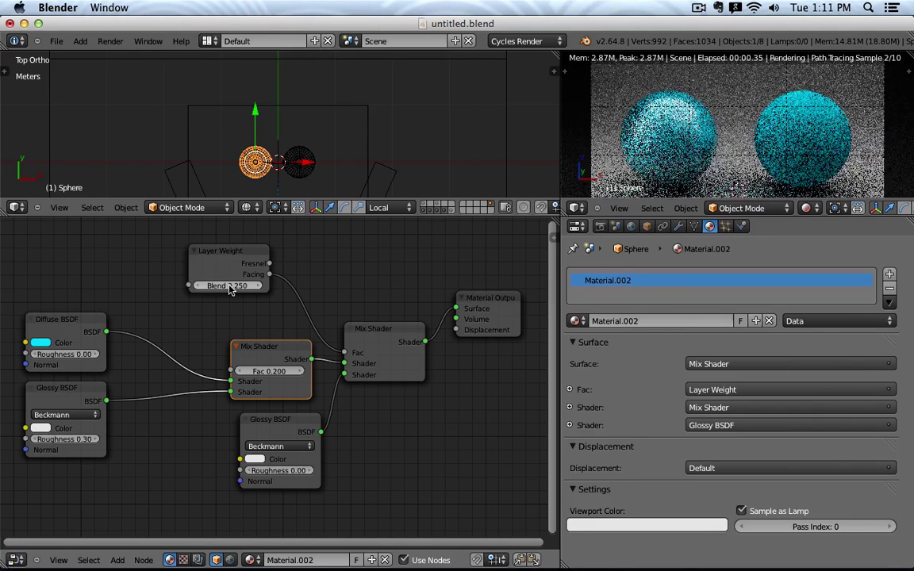